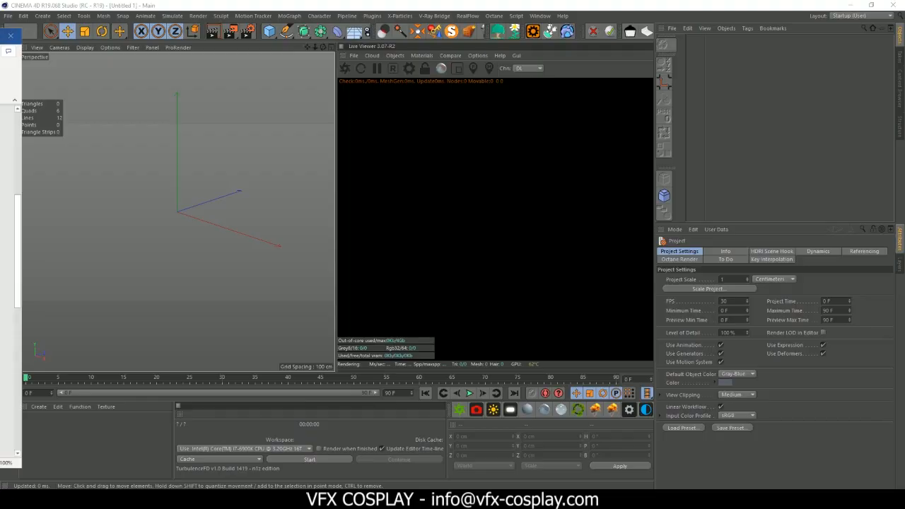
scroll(8, 279, up, 3)
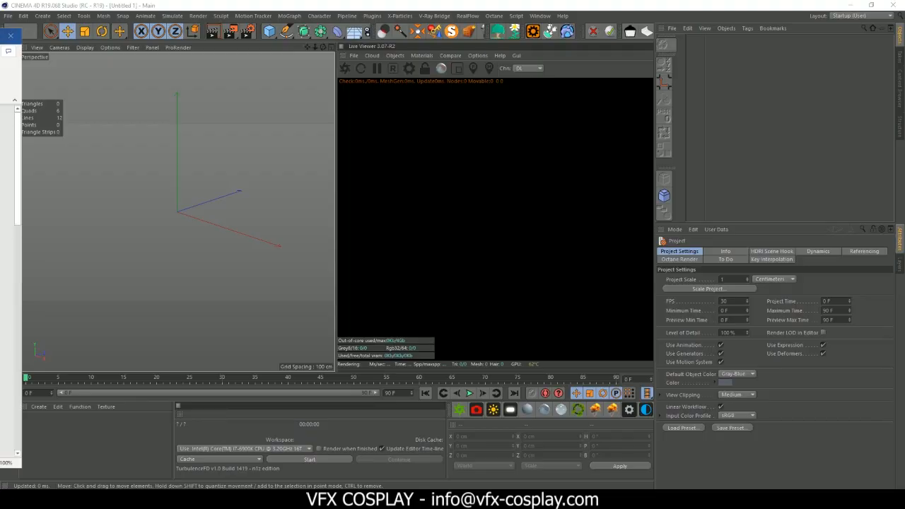
scroll(9, 279, down, 1)
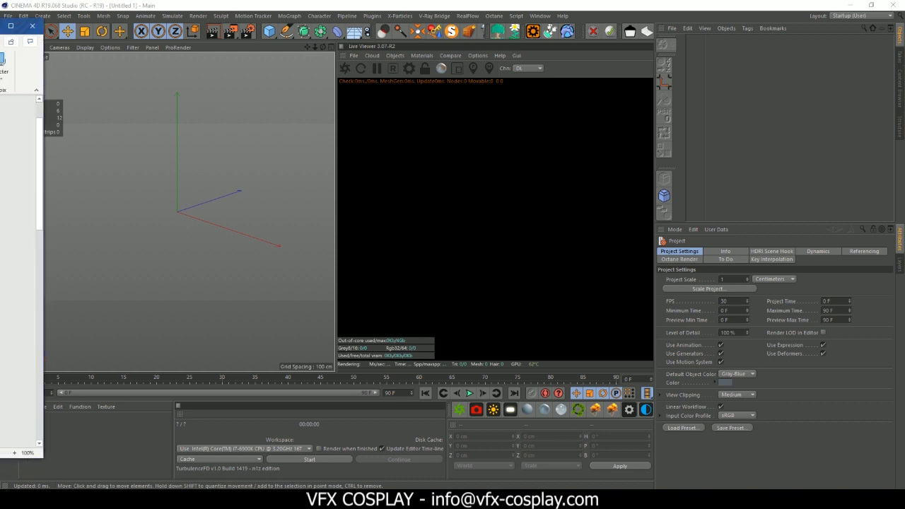
- Create an Octane specular material and open it in the node editor, with room left beside its node for inputs
click(560, 409)
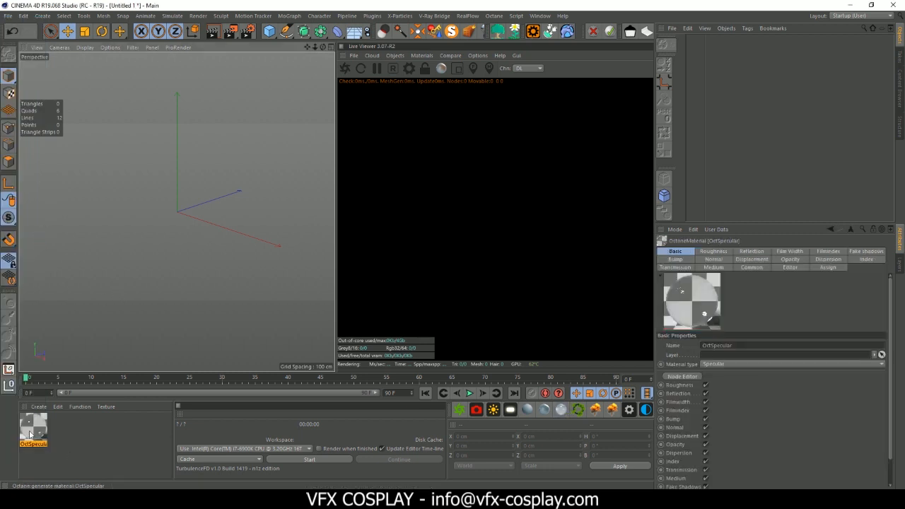
double_click(31, 431)
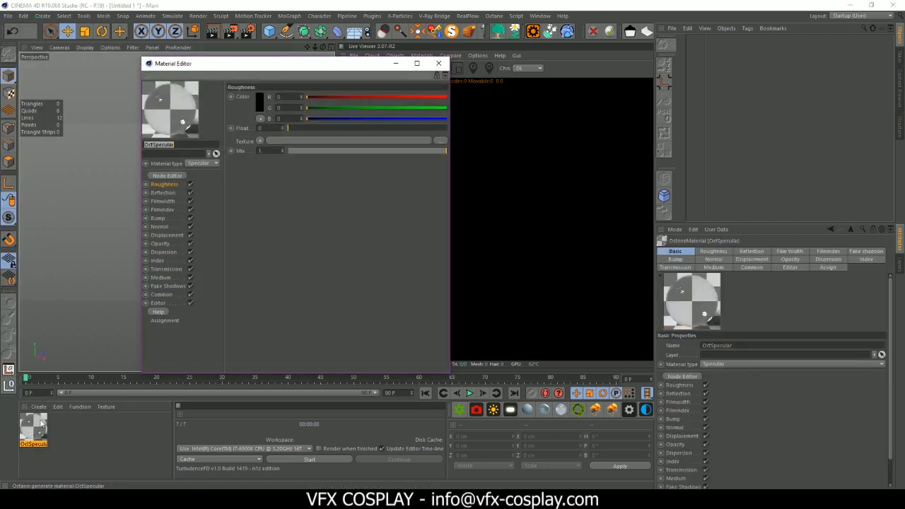
drag(251, 62, 287, 69)
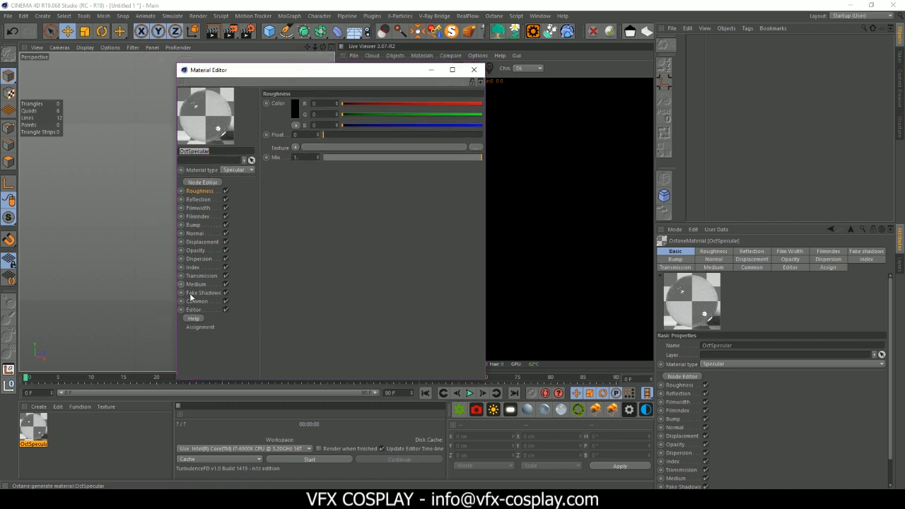
click(202, 181)
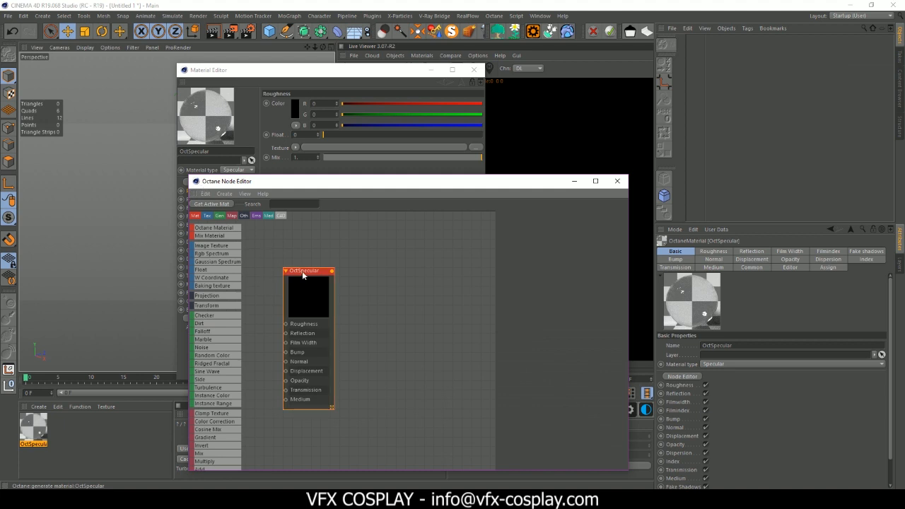
drag(303, 302, 456, 271)
drag(372, 190, 299, 165)
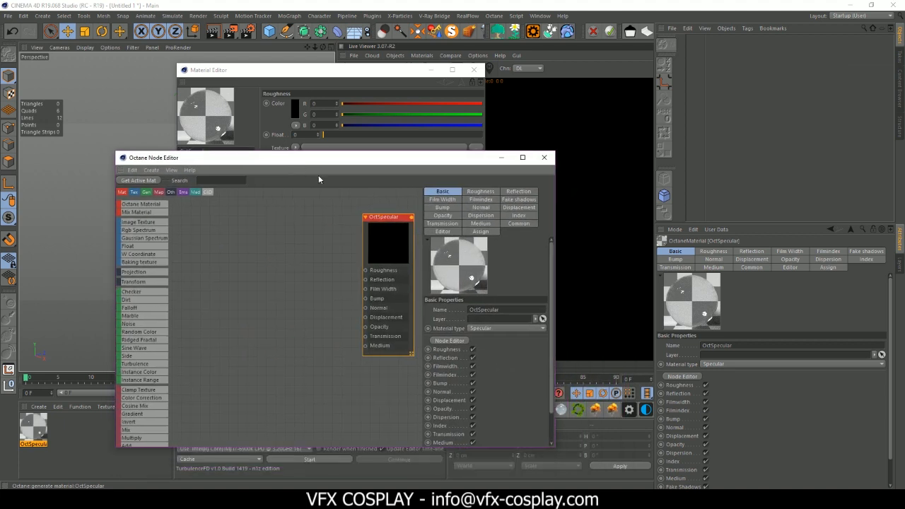
drag(381, 222, 361, 221)
- Add an image texture node and connect it to the specular material's Roughness input
right_click(216, 227)
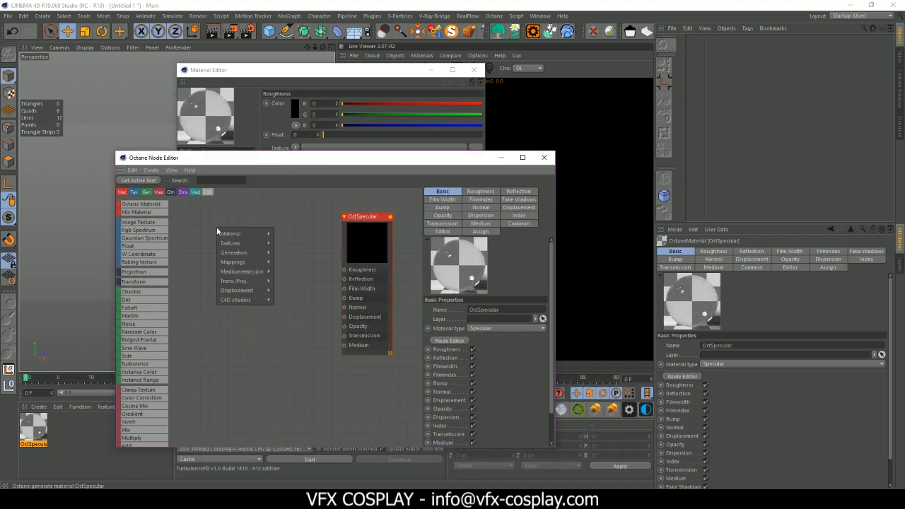
mouse_move(236, 240)
click(281, 243)
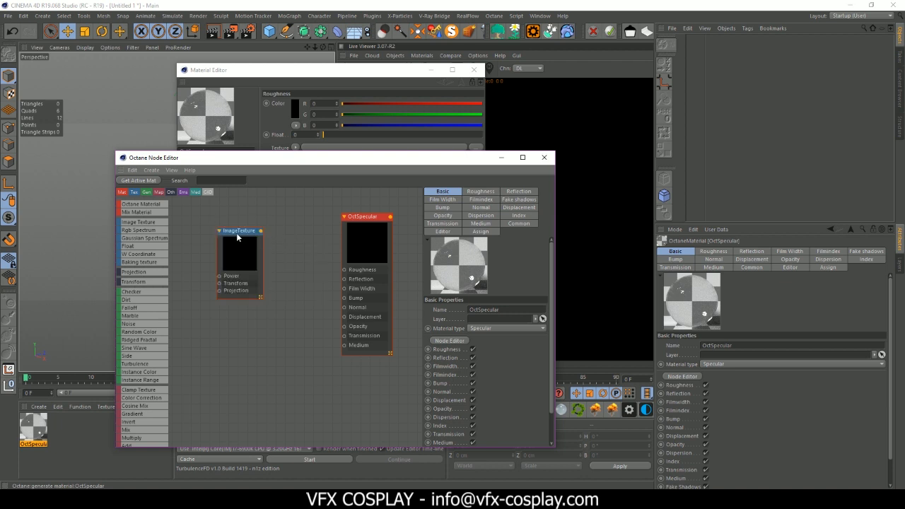
drag(236, 235, 345, 272)
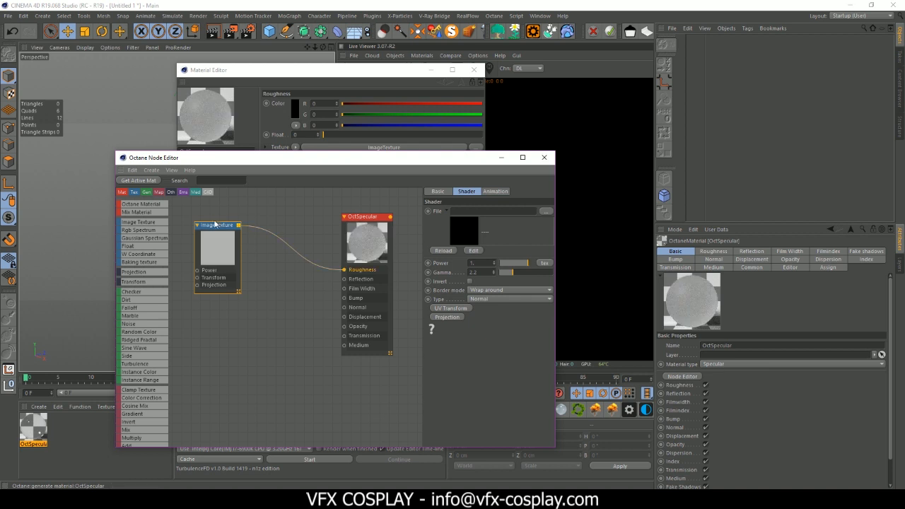
- Load image 01 from the Surface_Collection Overlay folder into the roughness texture, without copying it to the project location
double_click(214, 225)
double_click(270, 283)
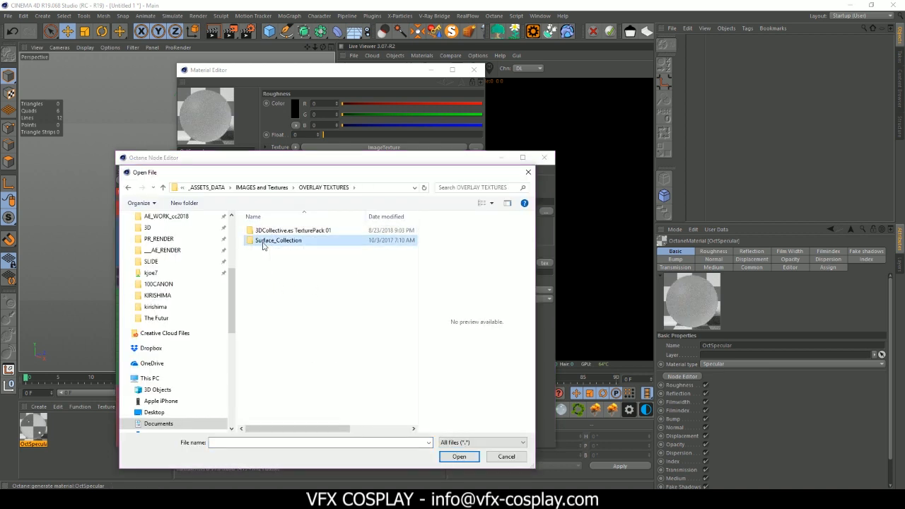
double_click(263, 241)
double_click(262, 241)
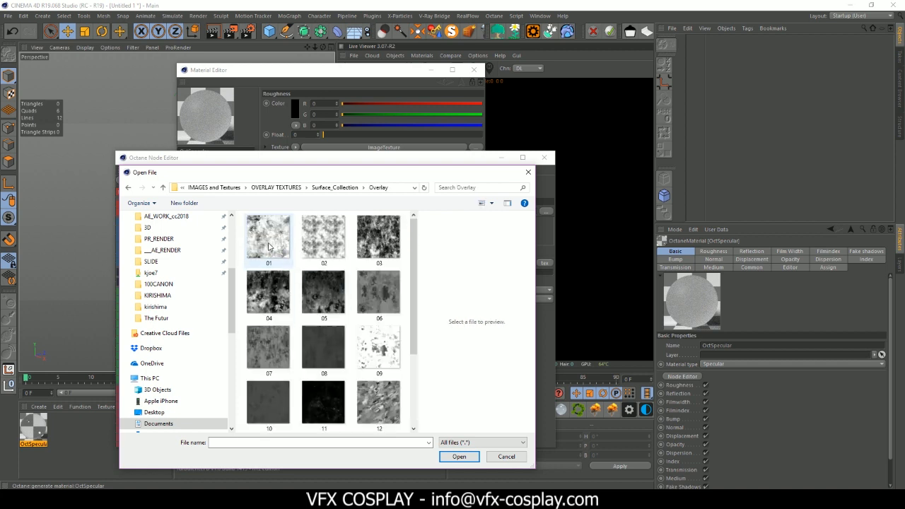
click(270, 244)
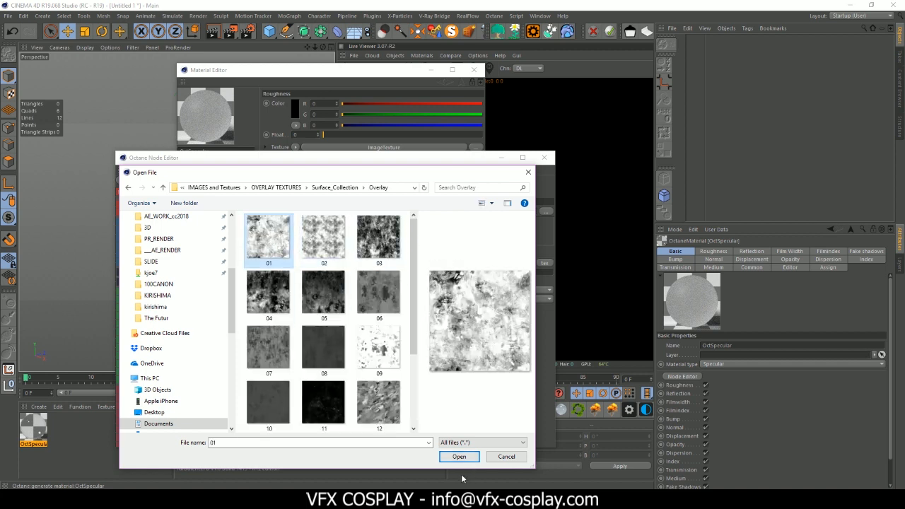
click(335, 250)
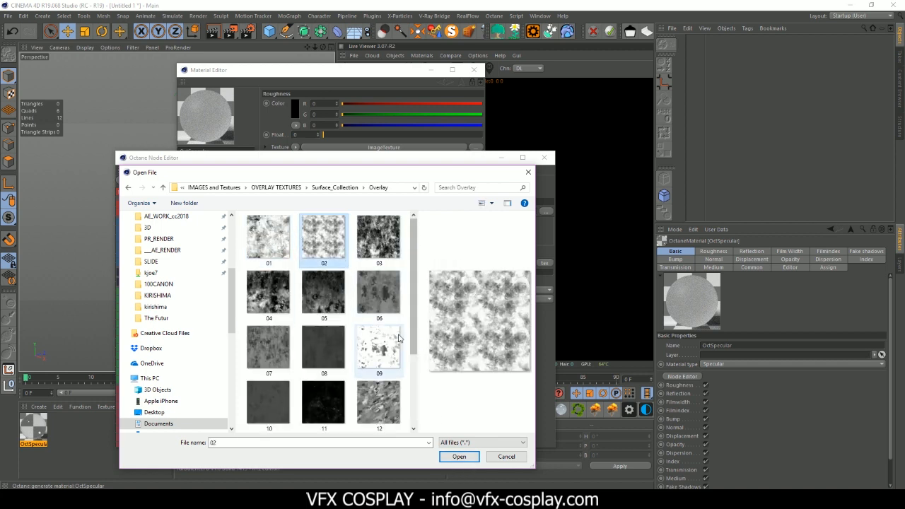
scroll(384, 343, down, 2)
scroll(385, 338, up, 2)
click(281, 241)
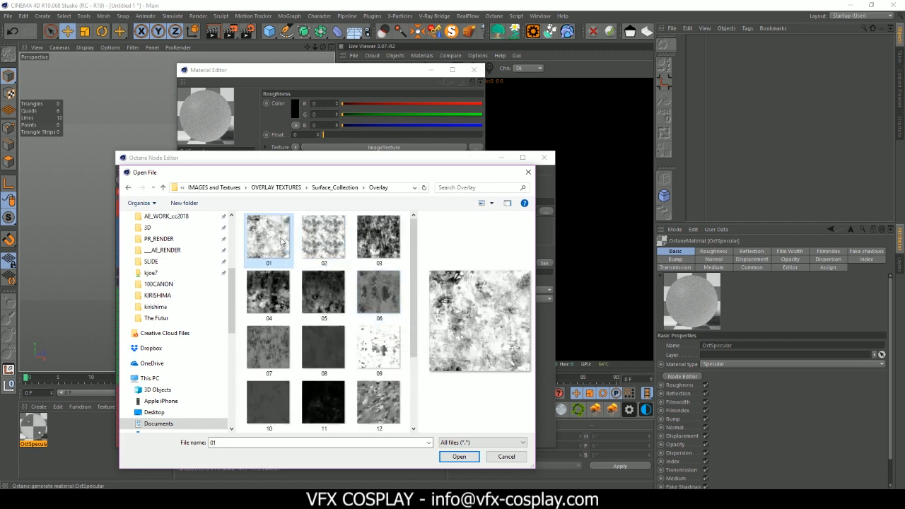
click(461, 457)
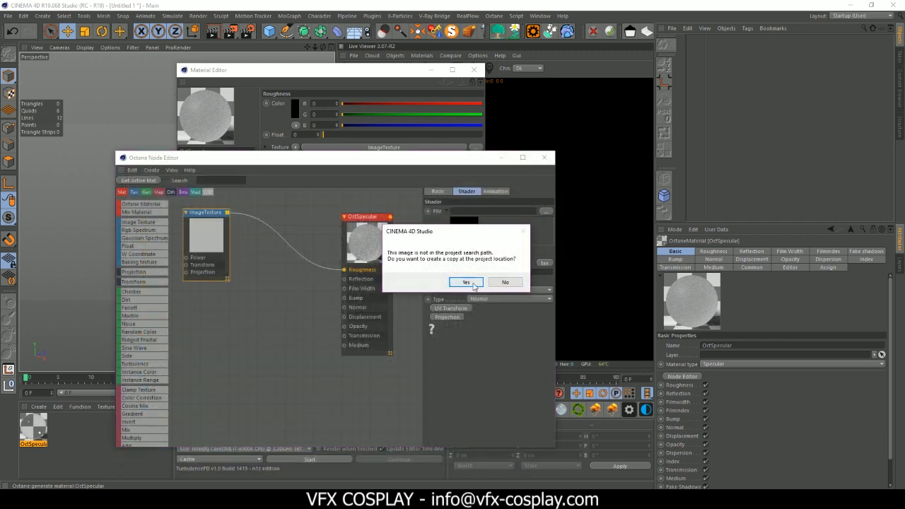
click(503, 286)
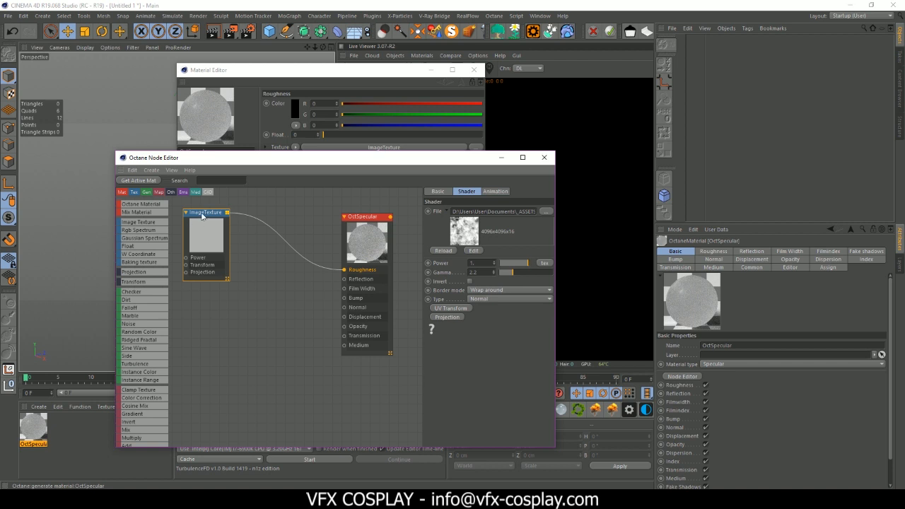
- Insert a Multiply node between the image texture and Roughness, and feed a Float texture into its Texture2 input
mouse_move(197, 213)
mouse_down()
mouse_move(181, 229)
mouse_move(202, 227)
mouse_up()
drag(216, 162, 158, 150)
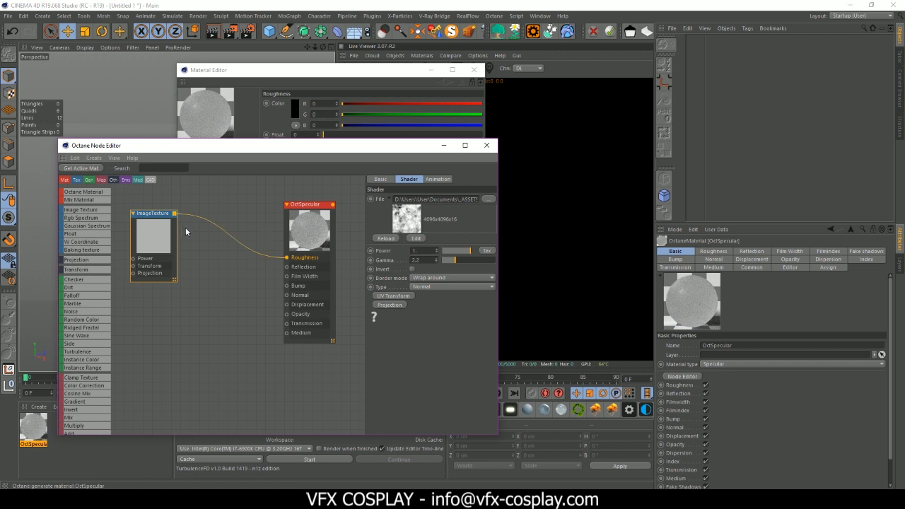
drag(149, 216, 146, 204)
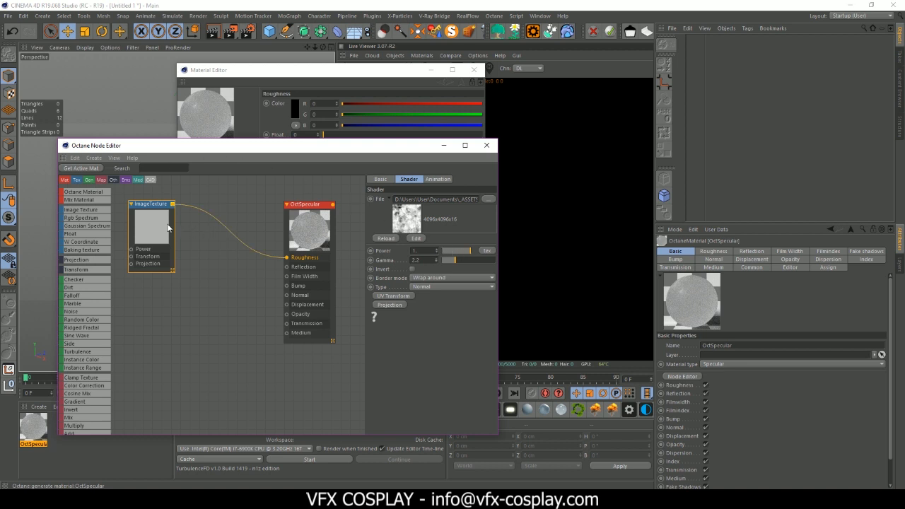
drag(147, 206, 139, 202)
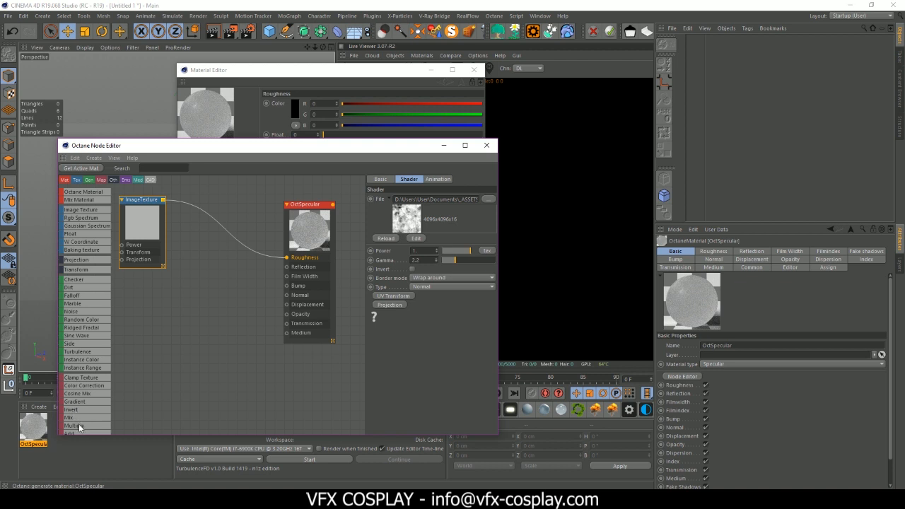
drag(224, 226, 231, 235)
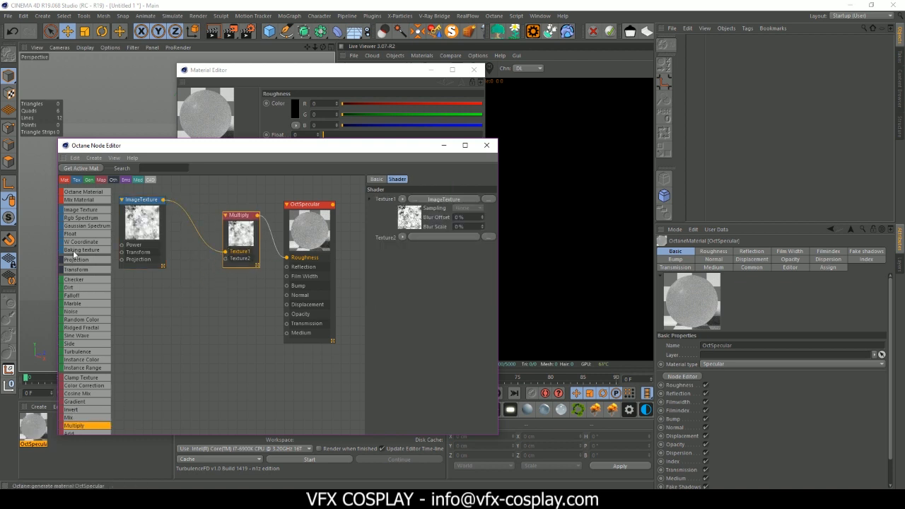
drag(76, 235, 184, 285)
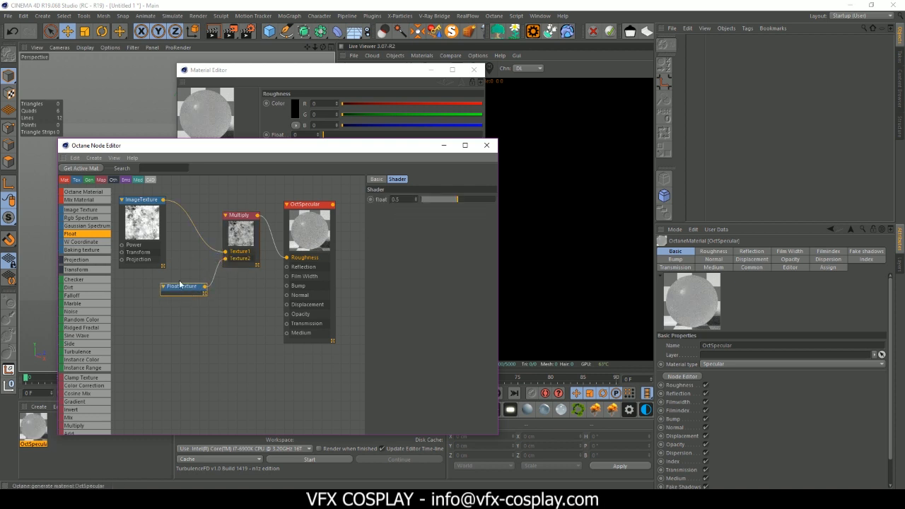
- Set the roughness image texture's type to Float
click(146, 214)
drag(146, 214, 141, 210)
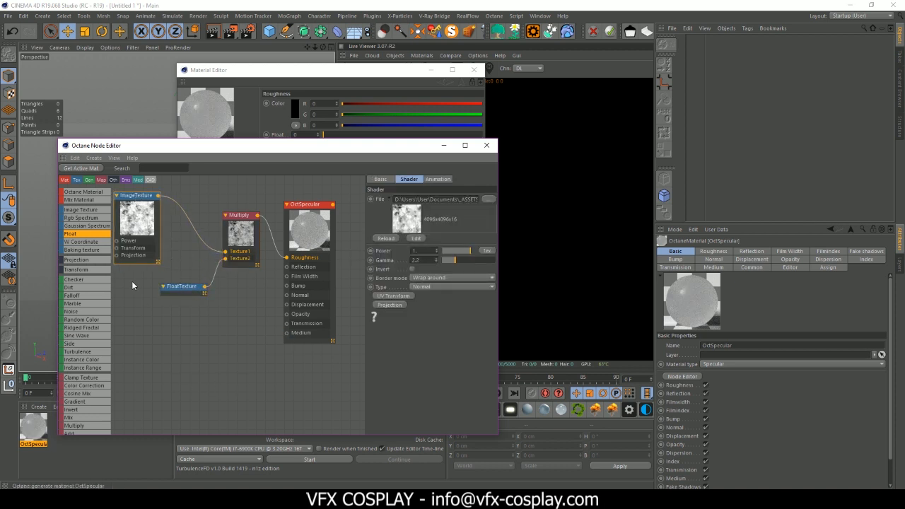
click(435, 288)
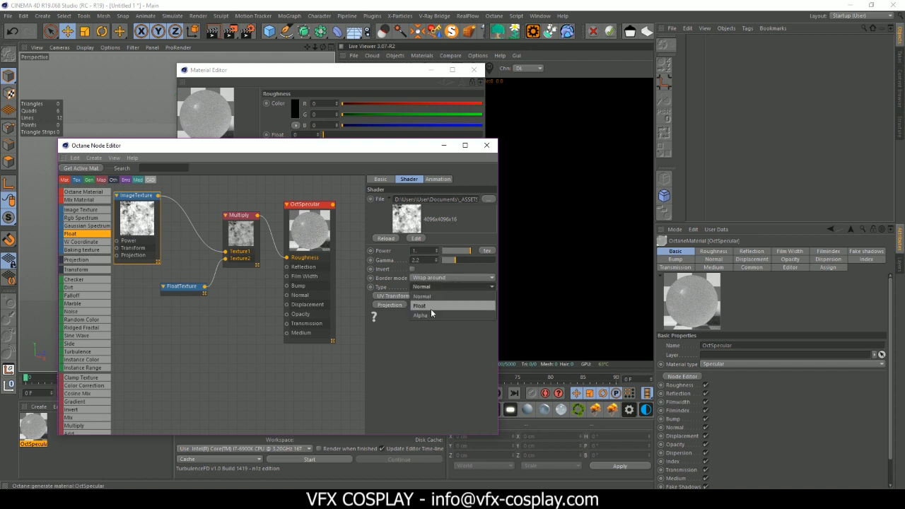
click(431, 305)
- Minimize the Material Editor and reposition the Octane Node Editor over the viewport
drag(324, 162, 290, 75)
drag(345, 63, 269, 55)
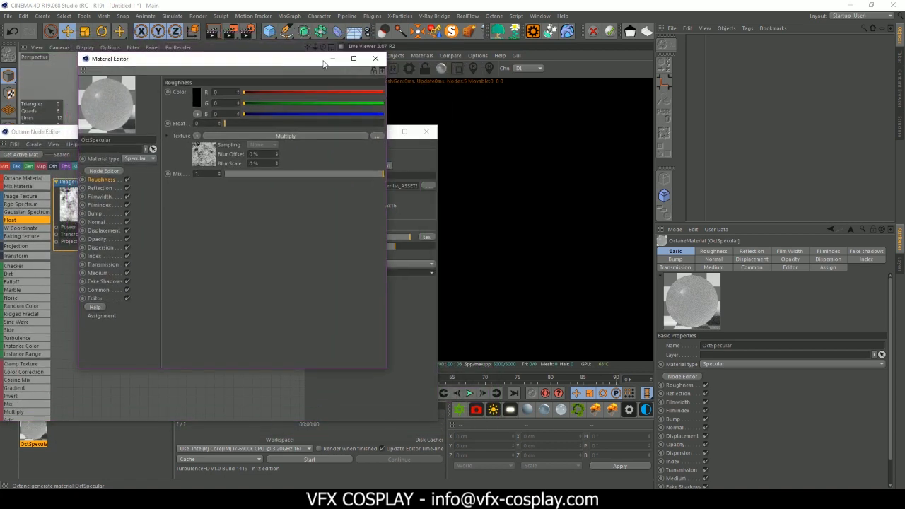
click(332, 56)
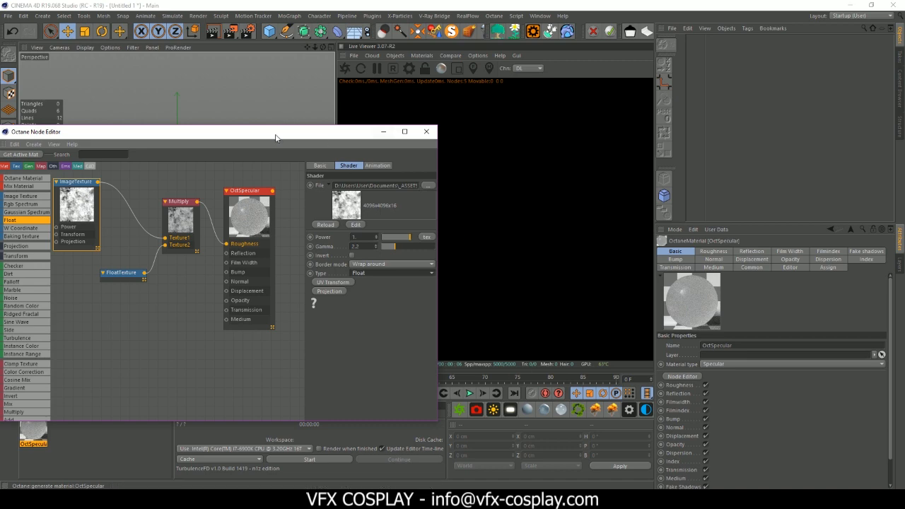
drag(277, 137, 319, 72)
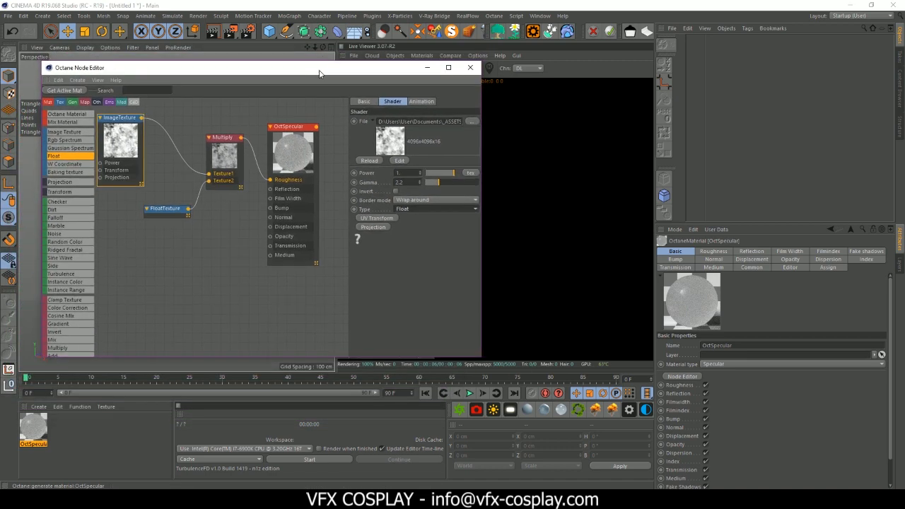
- Rearrange the image texture, Multiply, Float and material nodes to make space below the roughness chain
drag(130, 137, 148, 144)
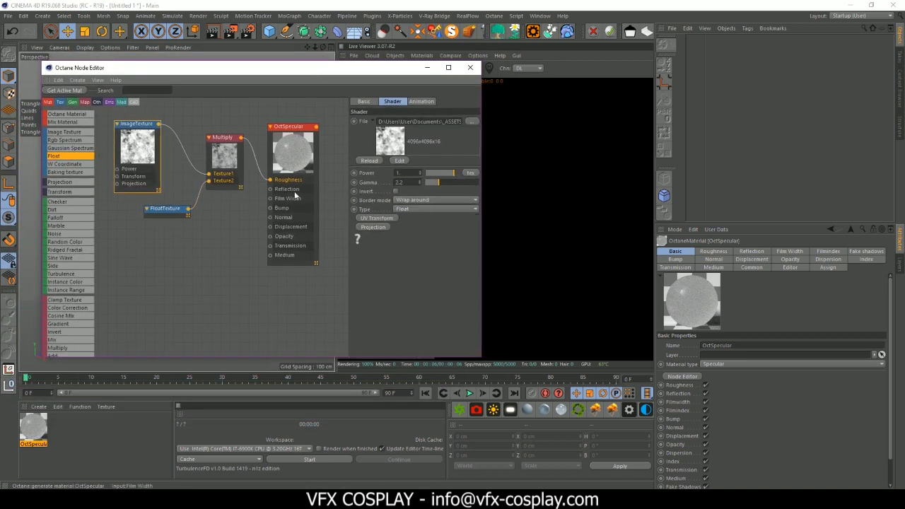
click(170, 210)
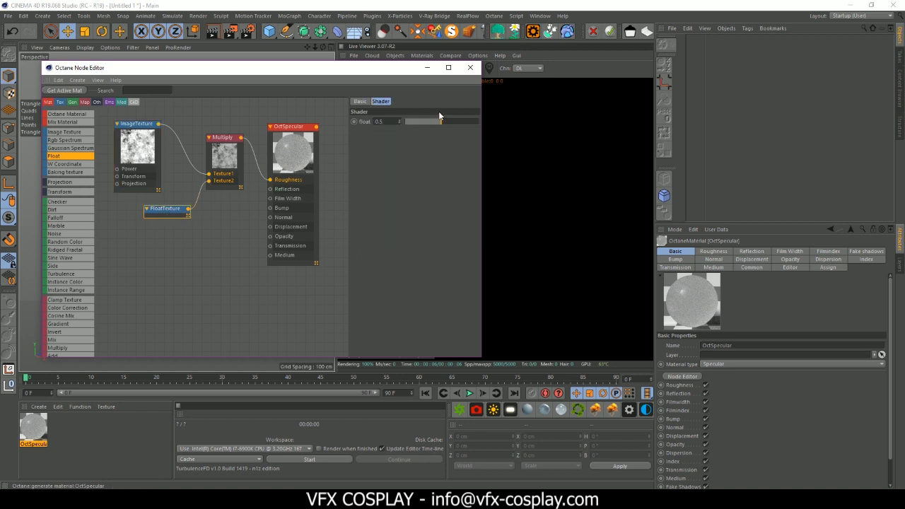
drag(296, 147, 313, 142)
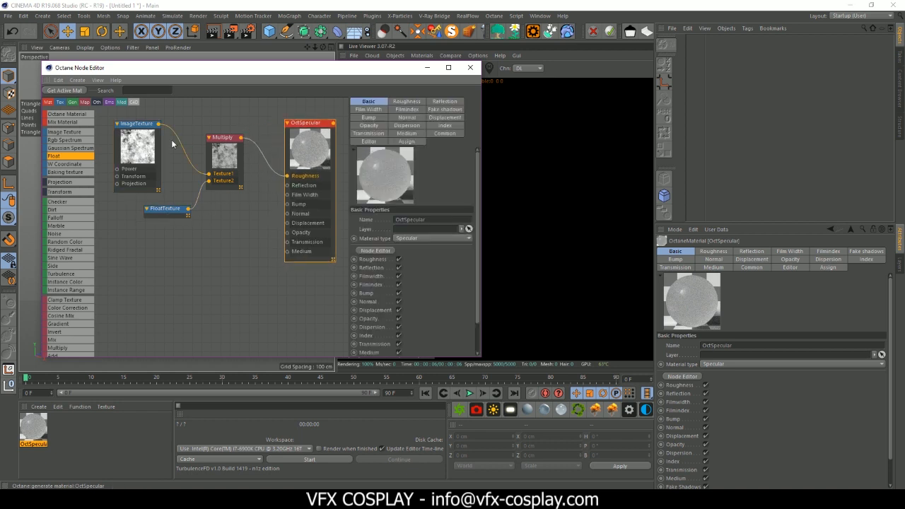
drag(138, 146, 128, 140)
drag(235, 158, 240, 142)
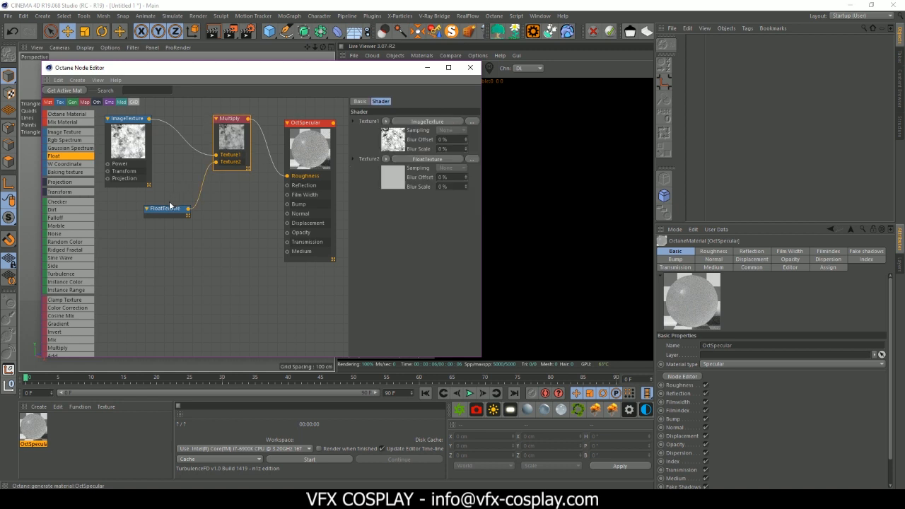
drag(171, 209, 192, 180)
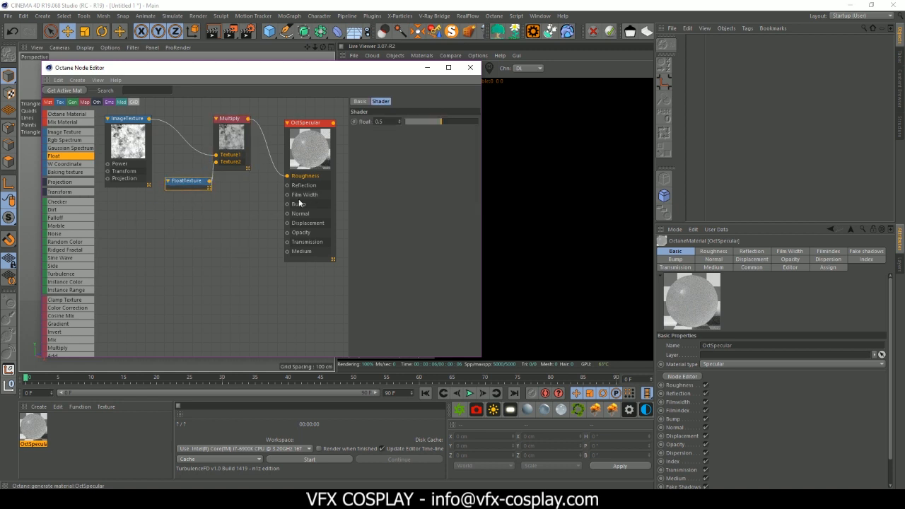
- Add a second image texture node below the first and connect it to the material's Bump input
right_click(147, 210)
mouse_move(168, 226)
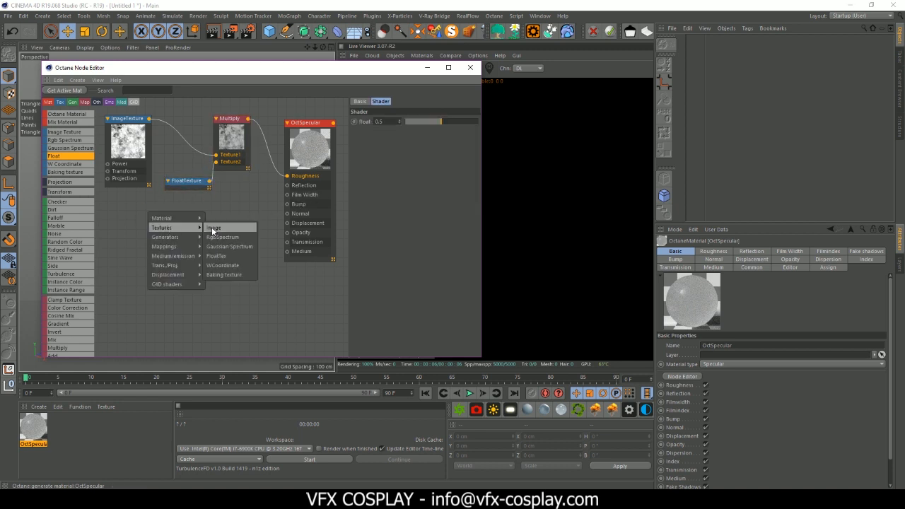
click(239, 227)
drag(191, 215, 287, 205)
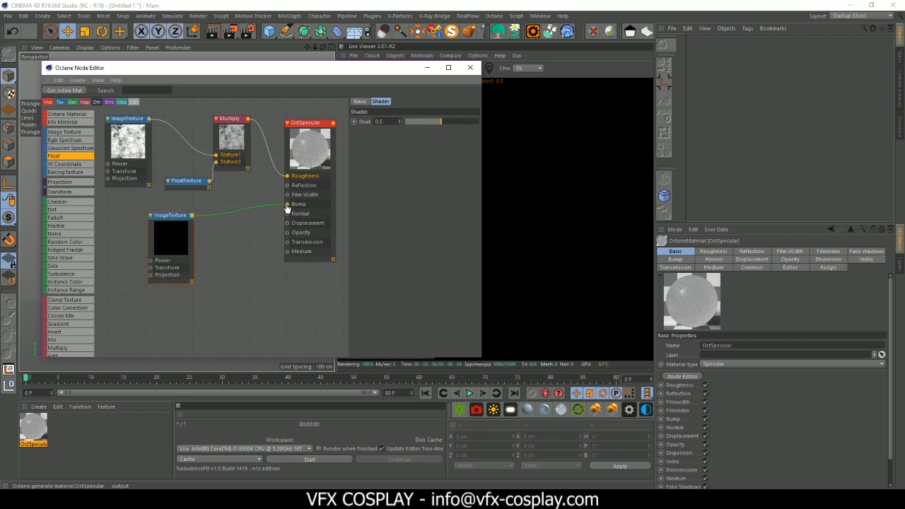
drag(168, 217, 144, 203)
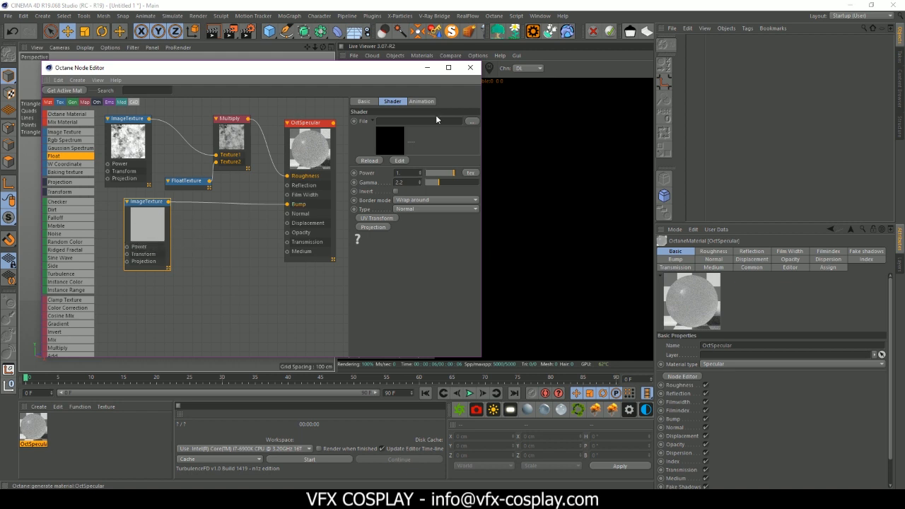
- Load car_drops_00001 from the car_drops textures folder into the bump image texture without copying it to the project location
click(472, 123)
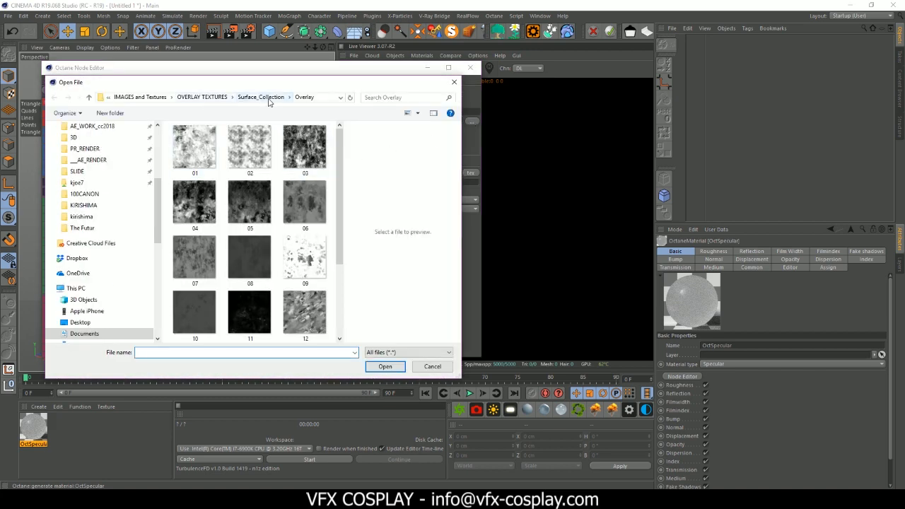
click(267, 99)
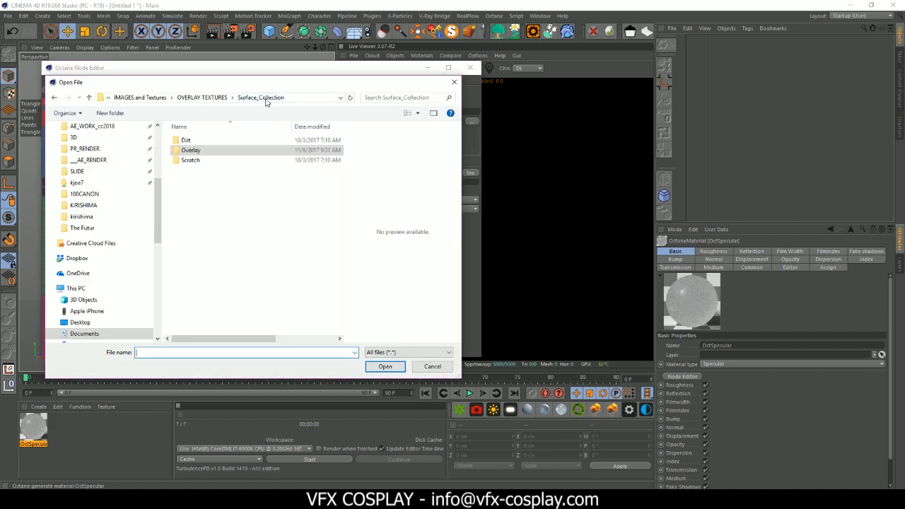
click(180, 99)
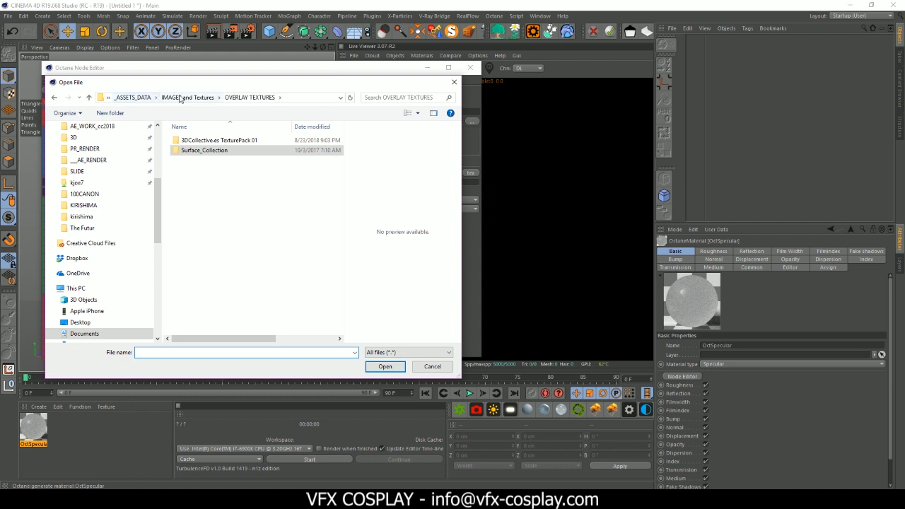
click(180, 99)
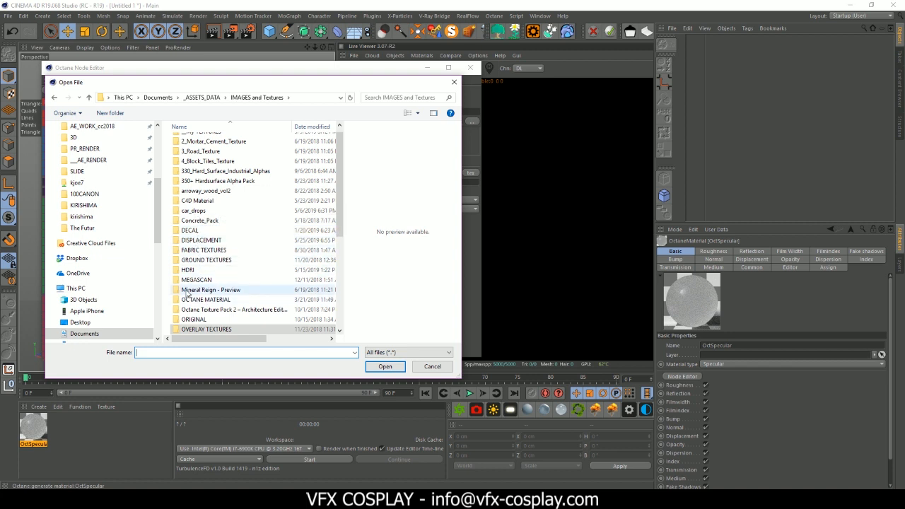
double_click(189, 212)
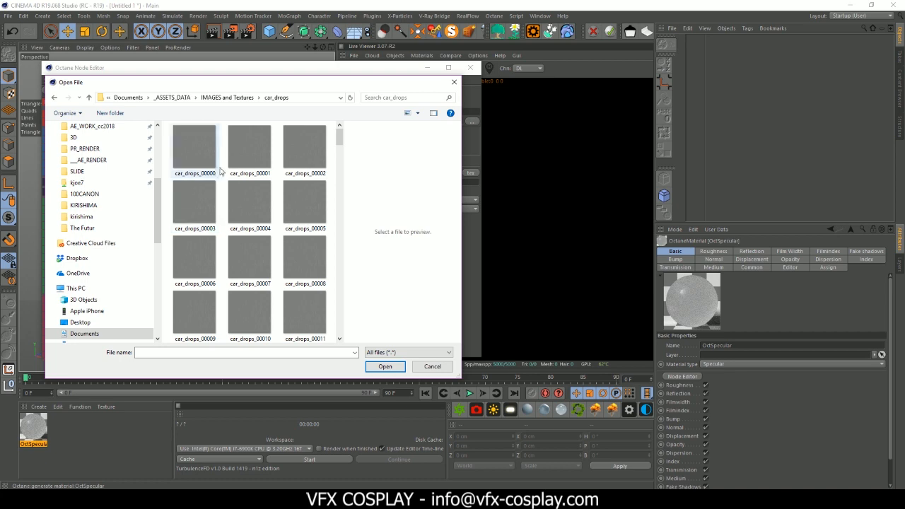
click(251, 145)
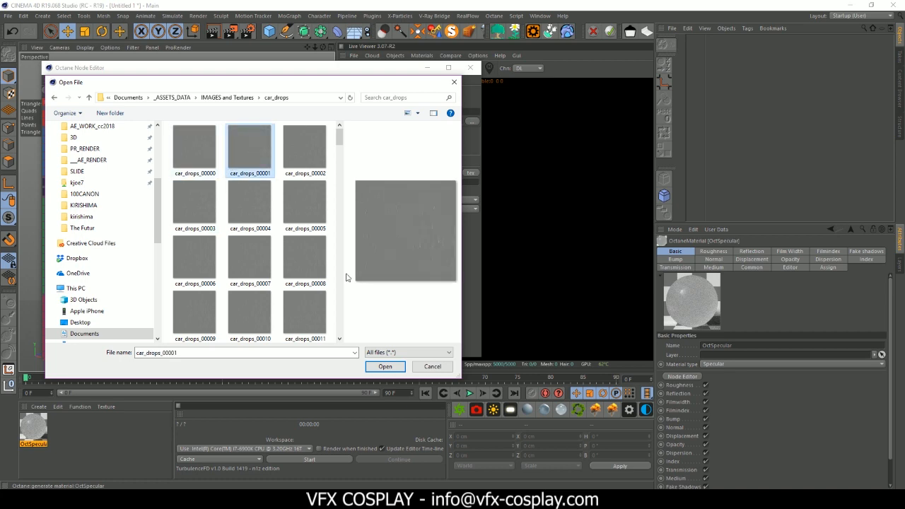
click(383, 366)
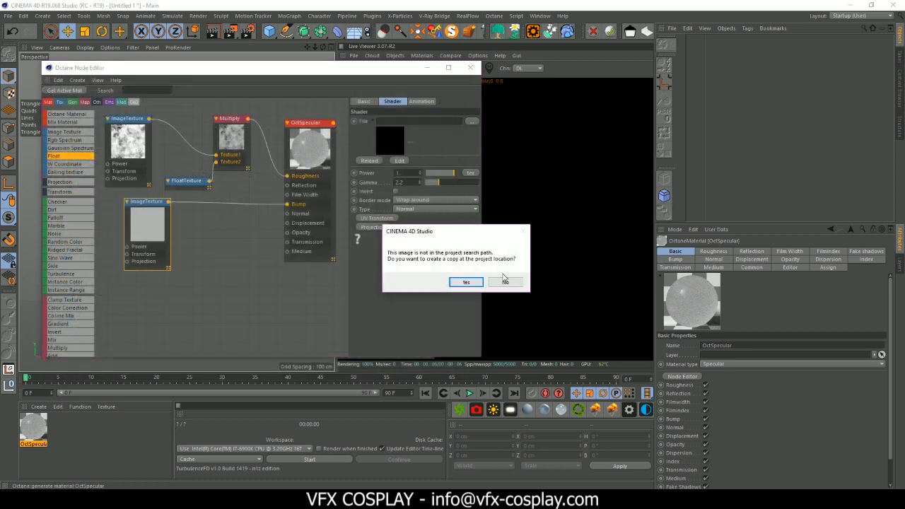
click(504, 282)
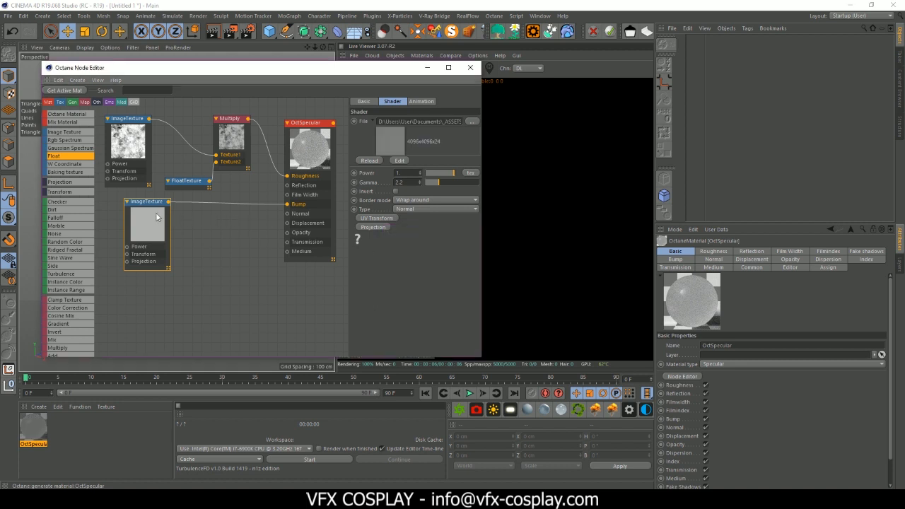
- Reposition the bump image texture beneath the roughness texture and lower the OctSpecular material node slightly
mouse_move(145, 203)
mouse_down()
mouse_move(155, 220)
mouse_move(138, 205)
mouse_up()
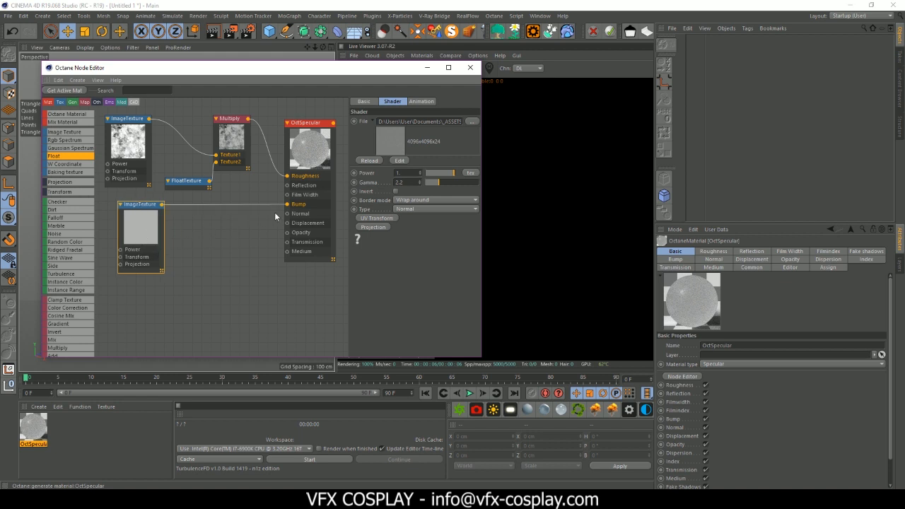
drag(307, 154, 307, 175)
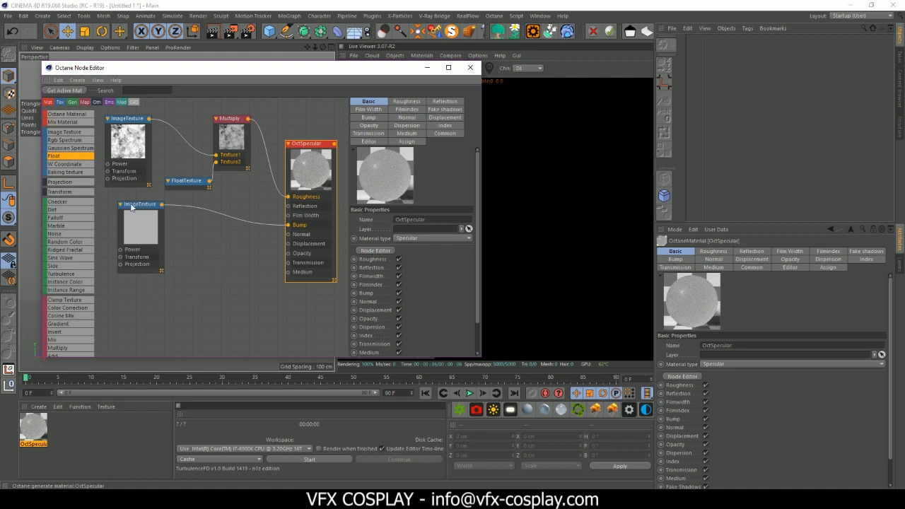
drag(131, 206, 121, 198)
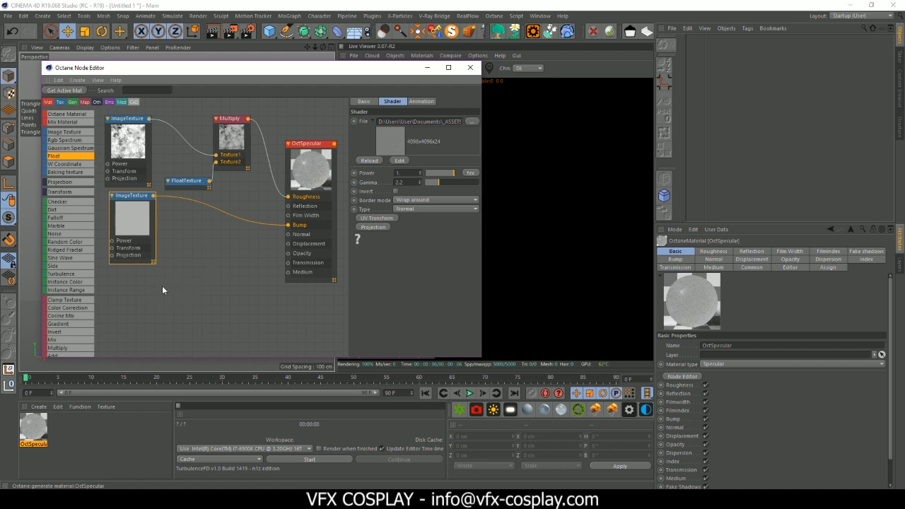
right_click(142, 284)
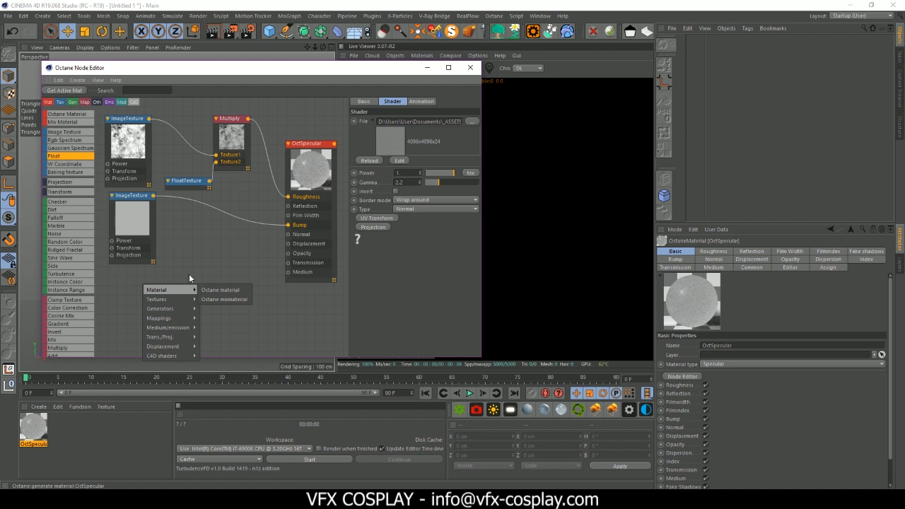
click(210, 248)
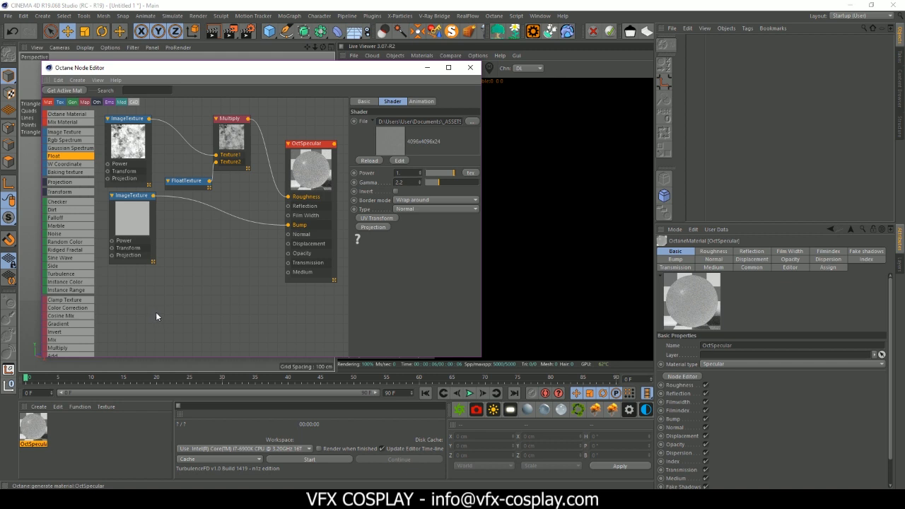
right_click(135, 291)
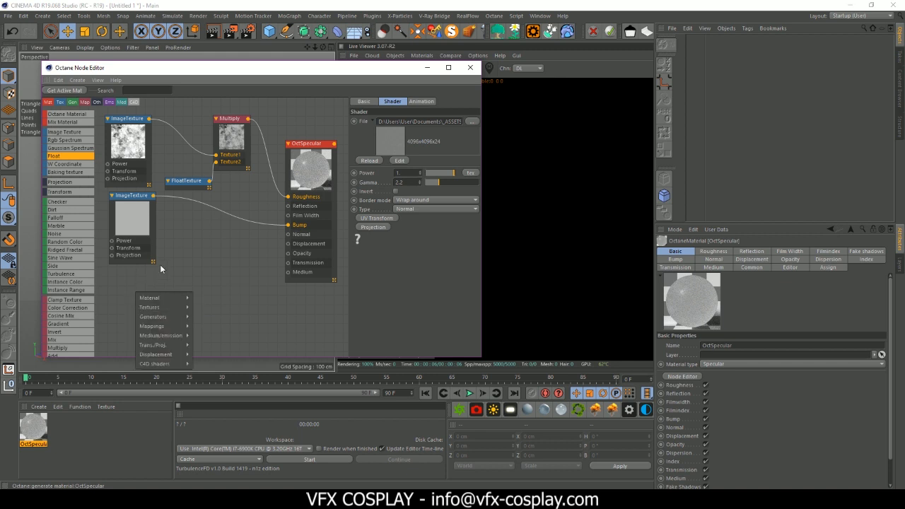
click(160, 264)
- Add a Falloff node connected to the material's Transmission input, with maximum value 0.7 and falloff skew factor 1.9
drag(54, 219, 116, 254)
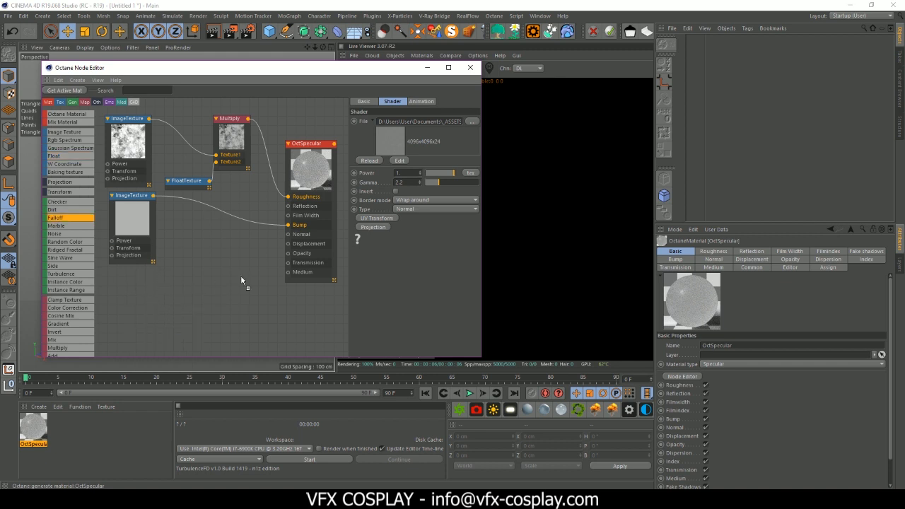
drag(240, 281, 138, 290)
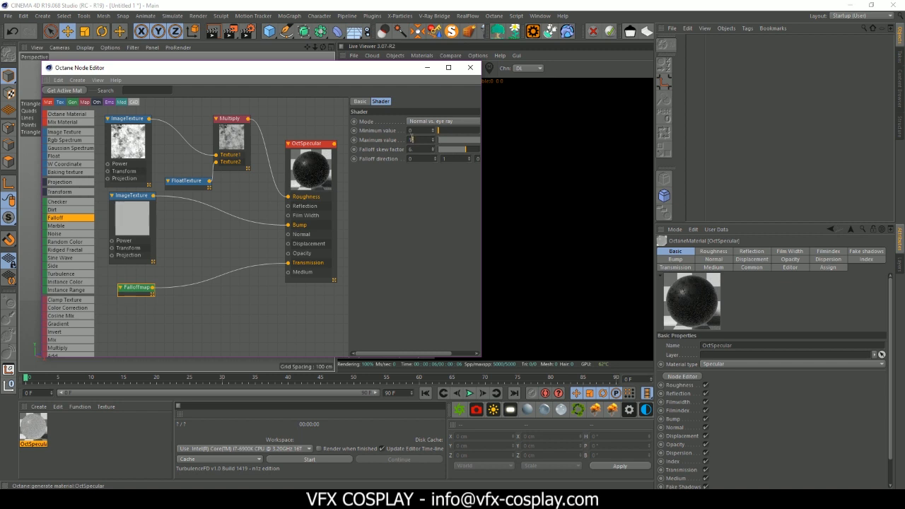
text(0.8)
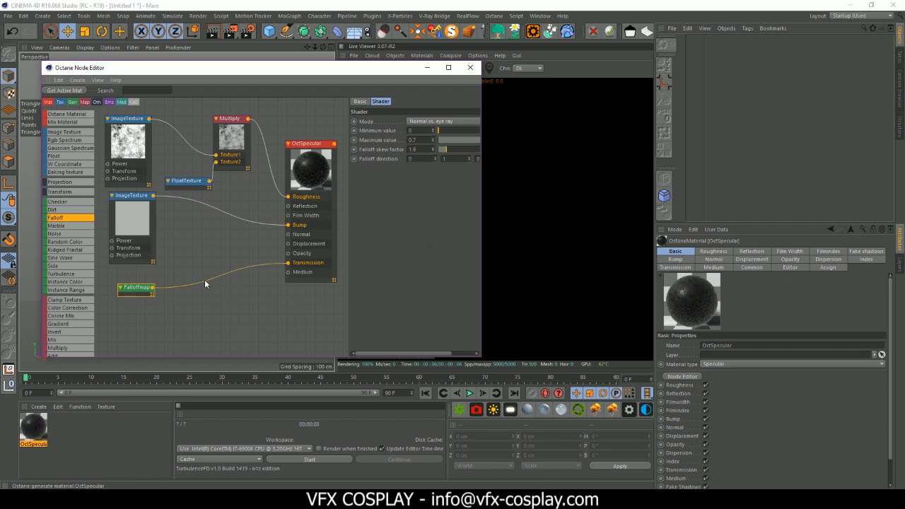
- Adjust the value of the Float texture that feeds the roughness Multiply node
click(196, 184)
click(434, 120)
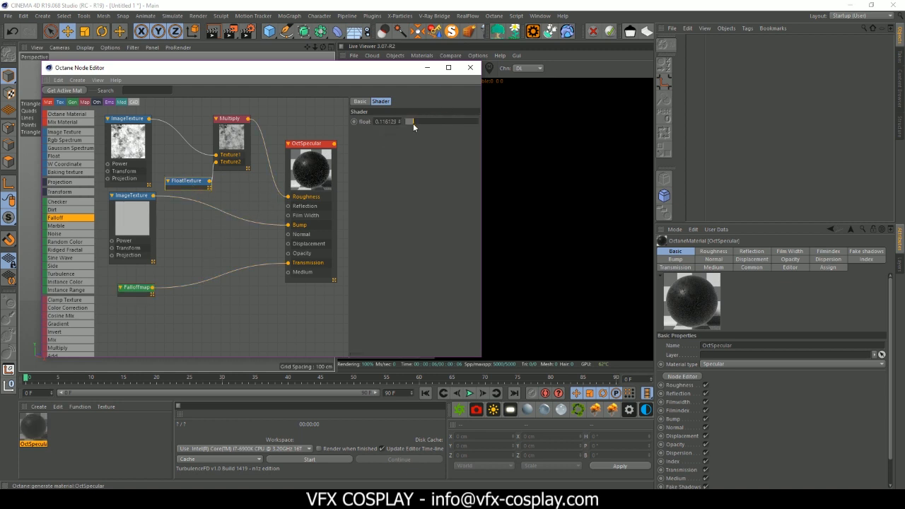
mouse_move(425, 123)
mouse_down()
mouse_move(464, 120)
mouse_move(435, 122)
mouse_up()
- Reposition the material and Falloff nodes and insert a Gradient node between the Falloff map and the Transmission input
drag(306, 145, 316, 138)
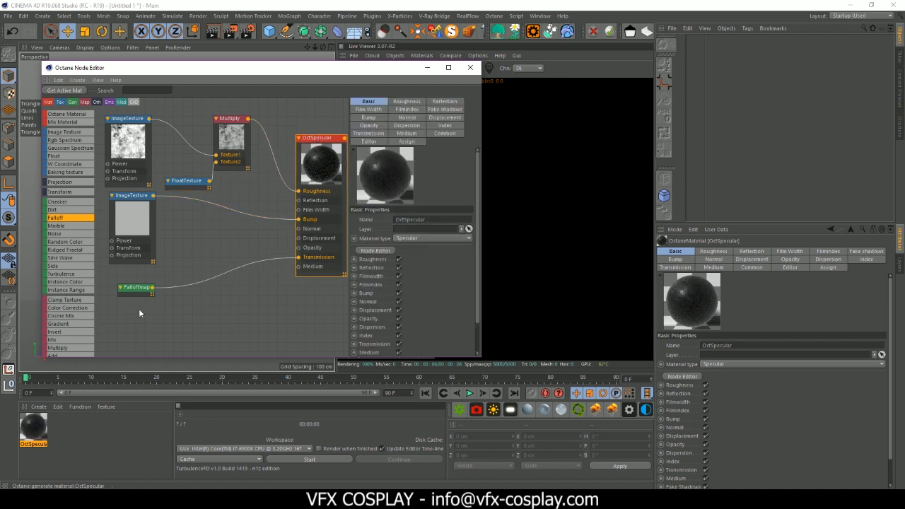
drag(132, 292, 146, 287)
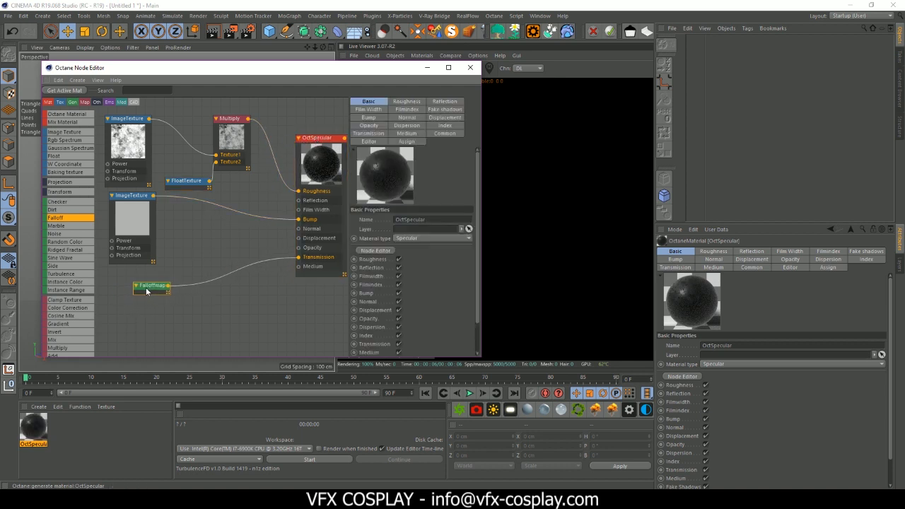
click(64, 327)
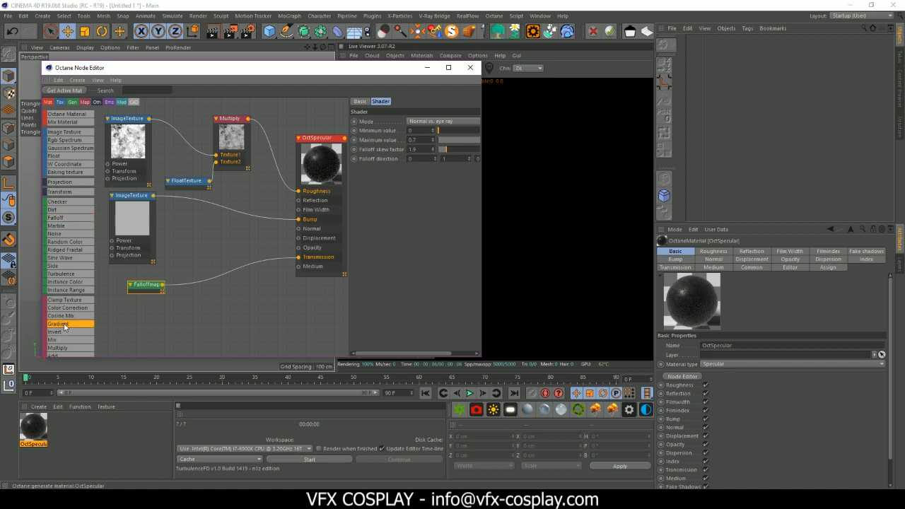
click(233, 274)
drag(228, 273, 223, 263)
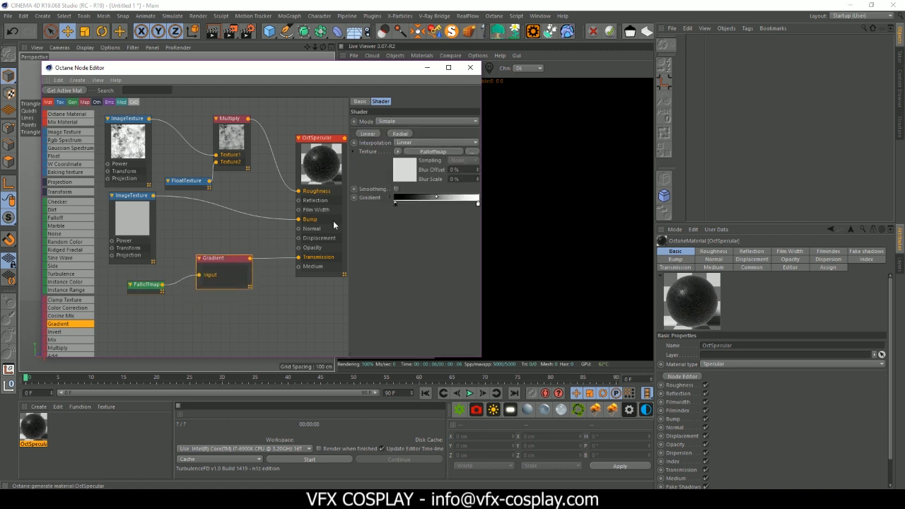
- Reverse the gradient with both knots moved inward and recolour its black knot light cyan with H 182°, S 52% and V 98%
click(395, 203)
mouse_move(394, 203)
mouse_down()
mouse_move(448, 203)
mouse_move(407, 205)
mouse_up()
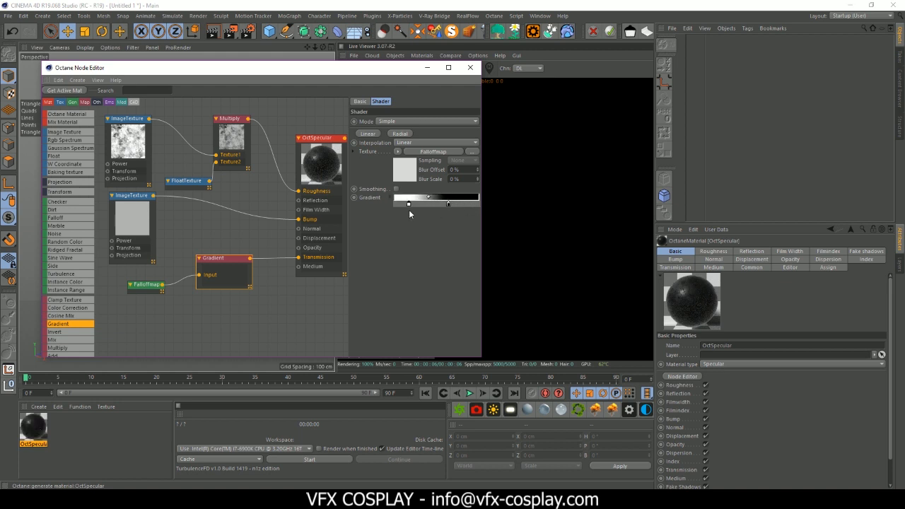
double_click(446, 204)
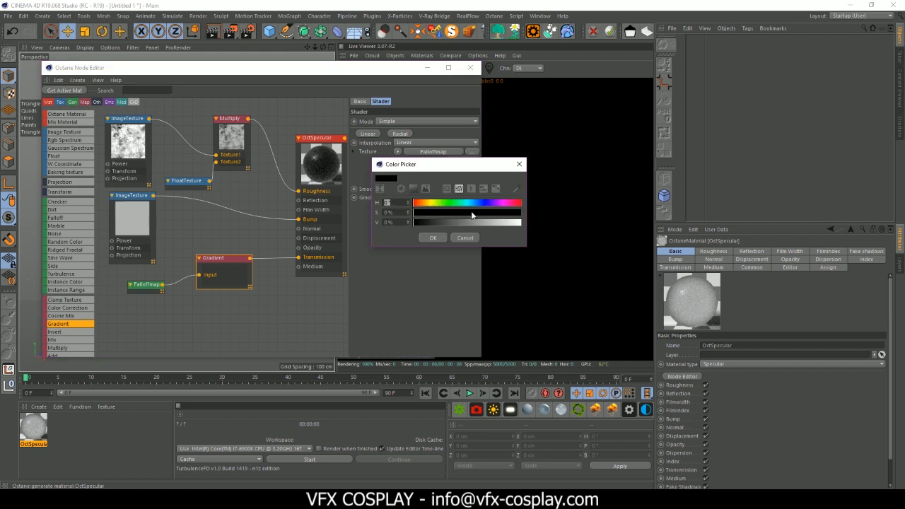
click(465, 203)
mouse_move(465, 212)
mouse_down()
mouse_move(520, 222)
mouse_move(468, 212)
mouse_up()
click(512, 223)
click(493, 213)
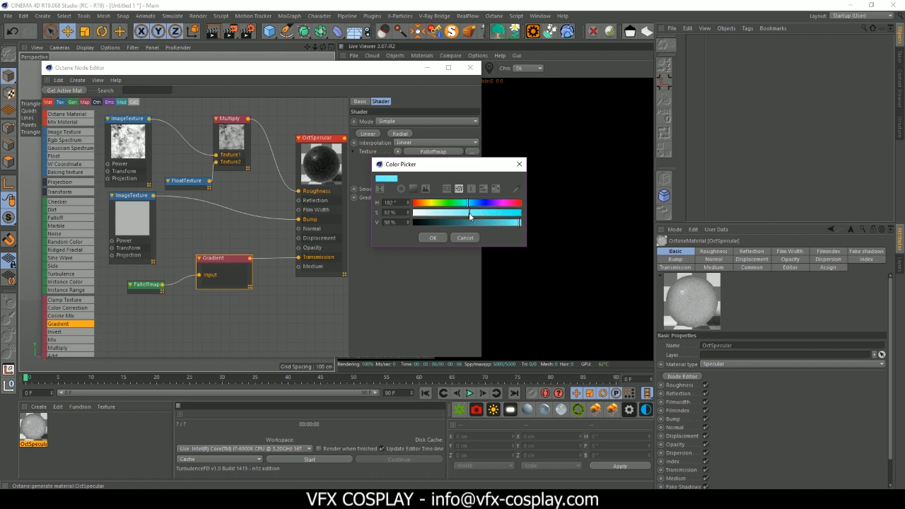
click(432, 237)
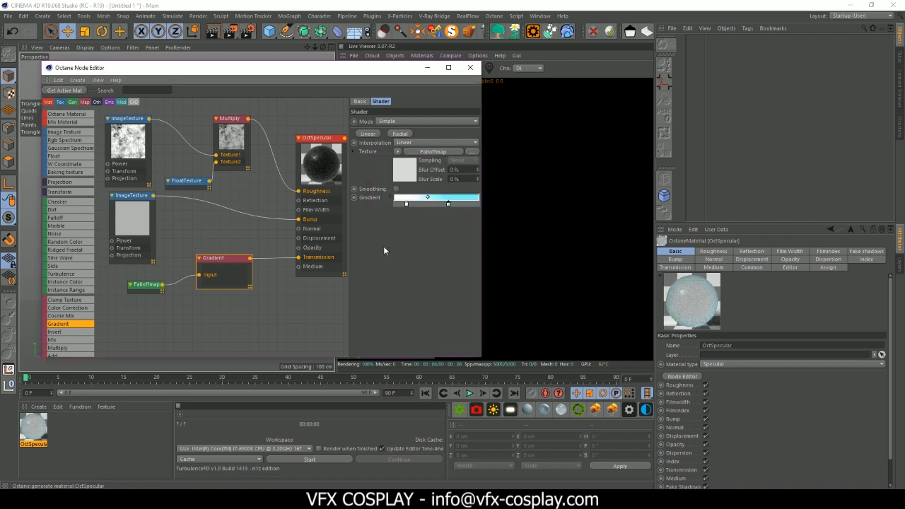
- Select the OctSpecular material node and move the Octane Node Editor aside to uncover the viewport
click(322, 162)
drag(328, 67, 576, 61)
click(268, 30)
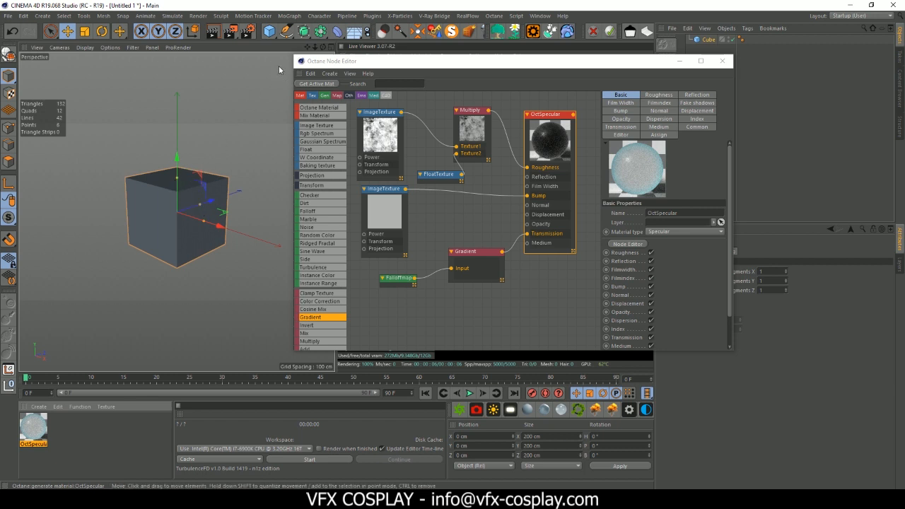
click(193, 195)
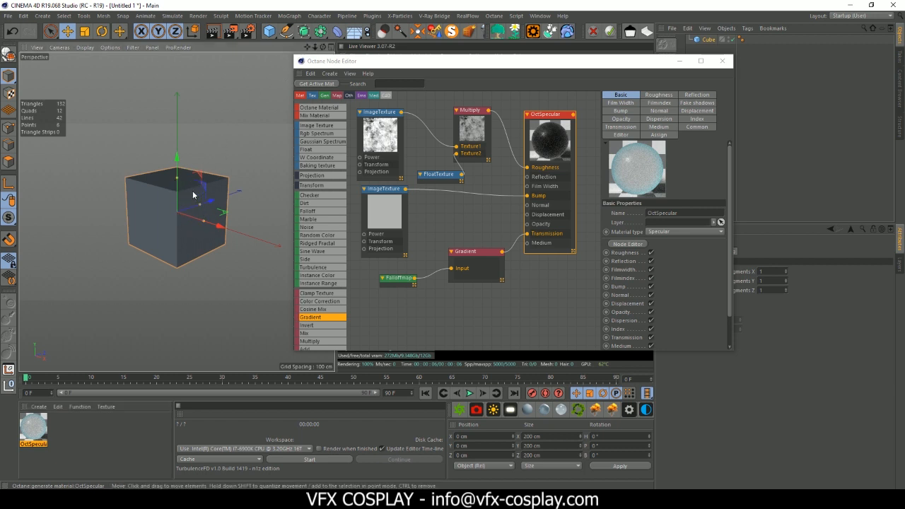
key(Delete)
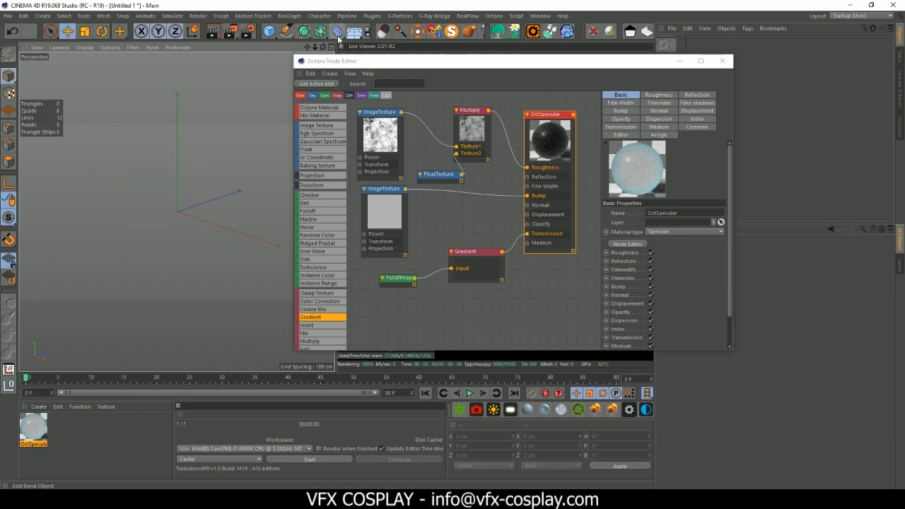
- Add a Plane object to the scene and set its orientation to +Z, moving the node editor off its object properties
click(270, 31)
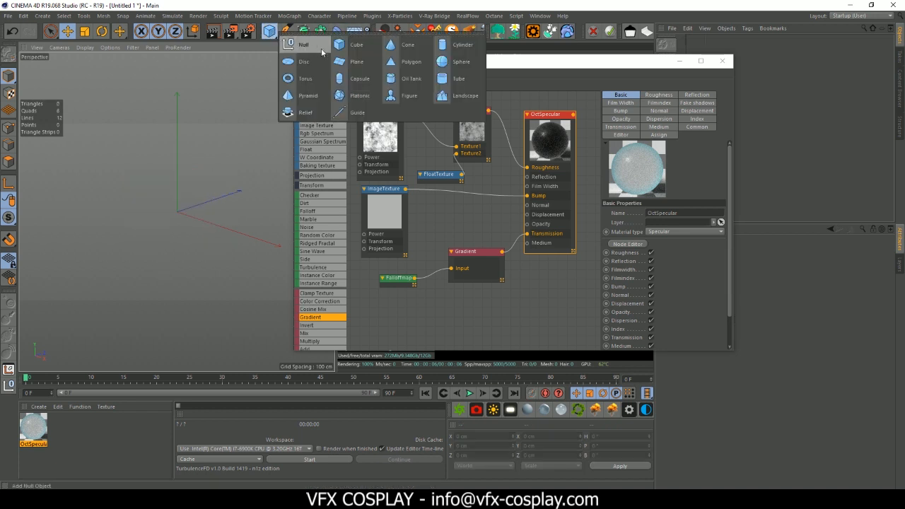
click(352, 62)
drag(351, 62, 453, 36)
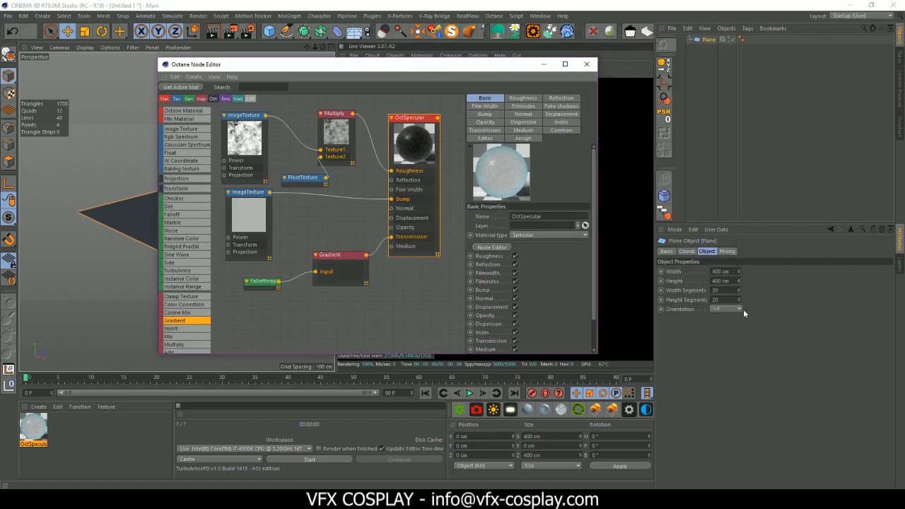
click(739, 309)
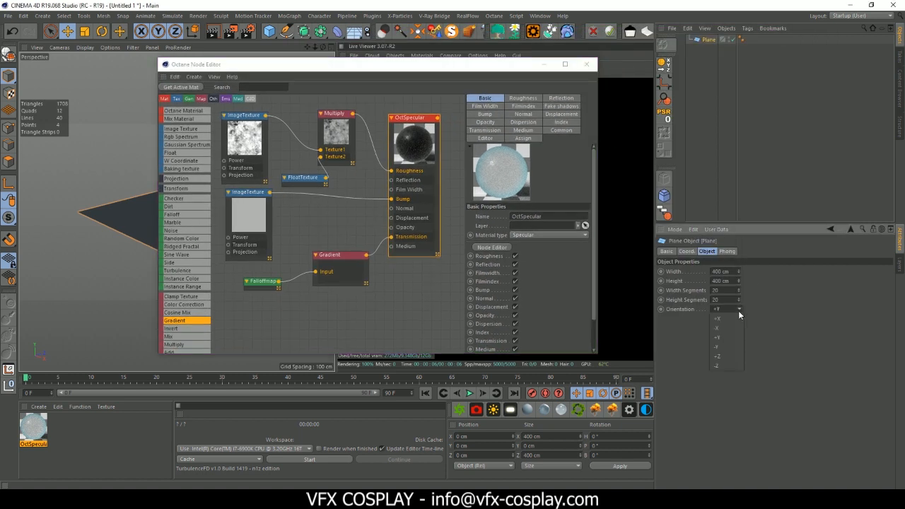
click(732, 360)
- Apply the OctSpecular material to the plane and move the Octane Node Editor out of the way of the Live Viewer
drag(375, 64, 553, 54)
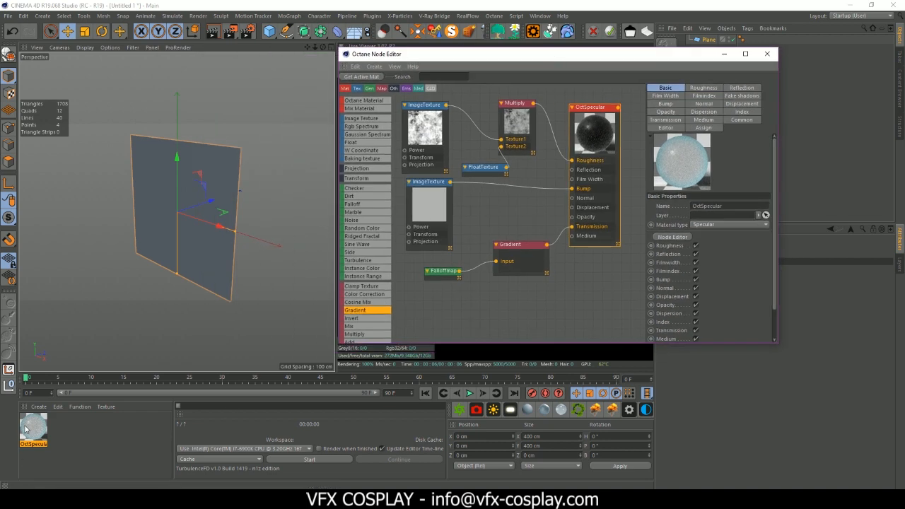
drag(25, 428, 159, 199)
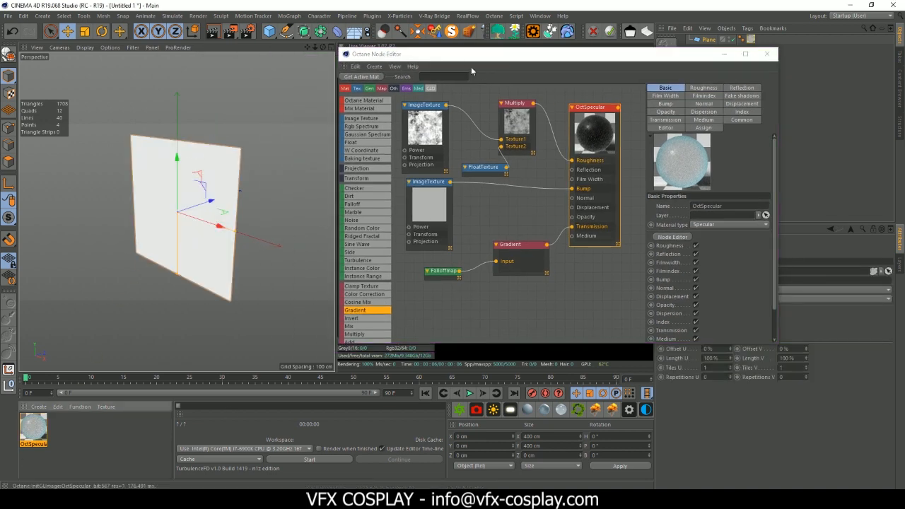
drag(485, 56, 0, 212)
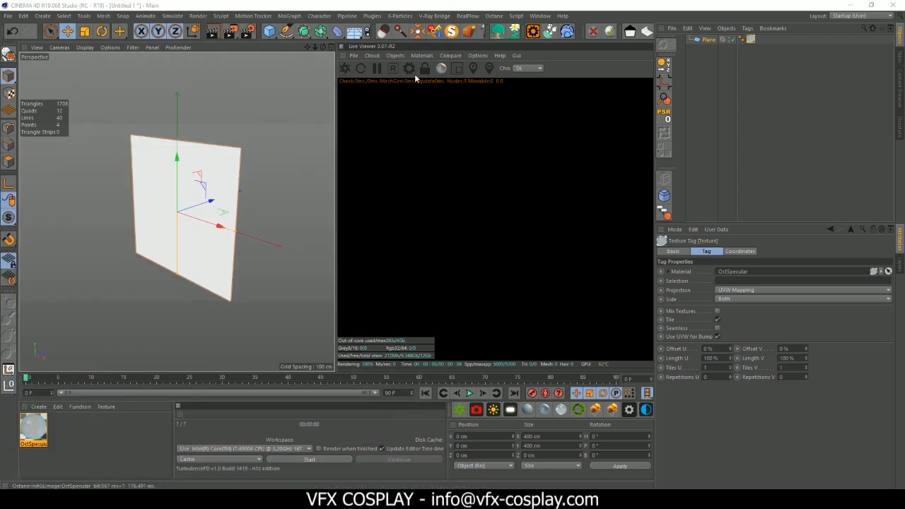
- Start the Octane live render of the plane and add an Octane HDRI environment sky to the scene
drag(322, 48, 323, 48)
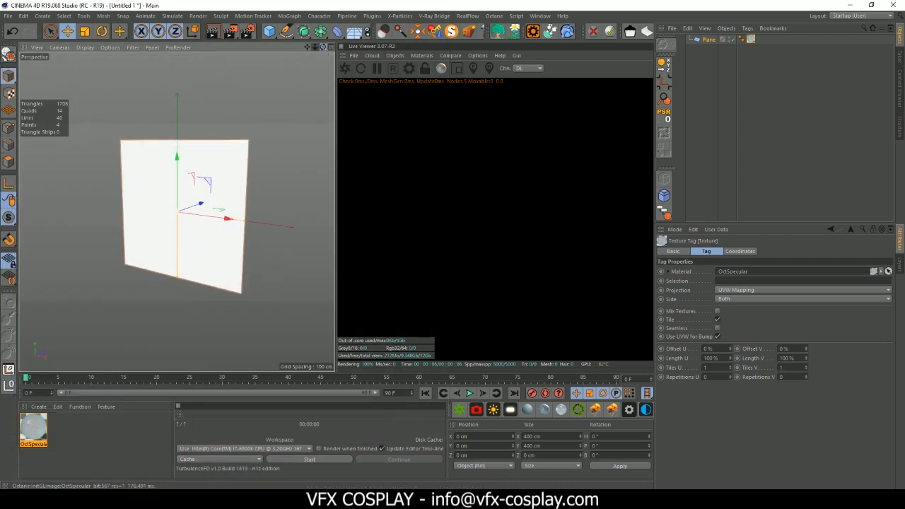
click(346, 70)
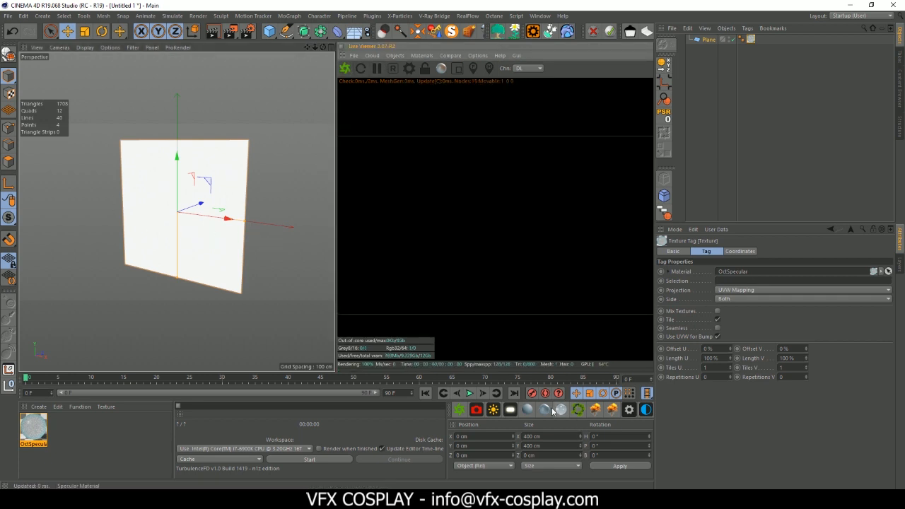
click(645, 411)
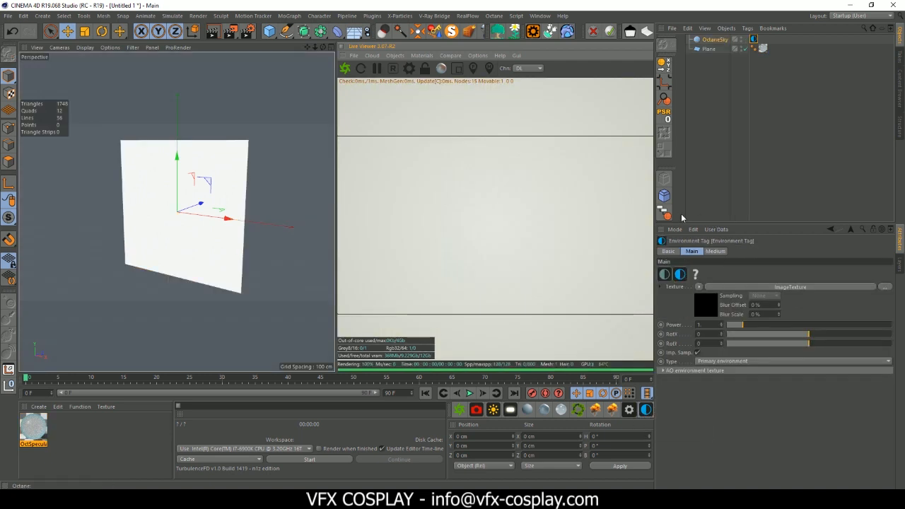
- Load the 3DCollective_HDRi_038_1845_+32_16K preview image as the OctaneSky environment texture, without copying it to the project location
click(715, 39)
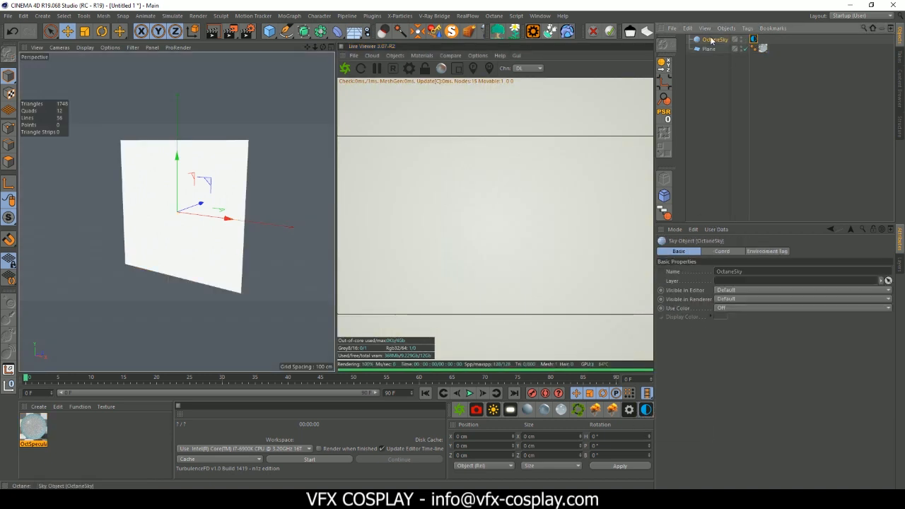
click(754, 39)
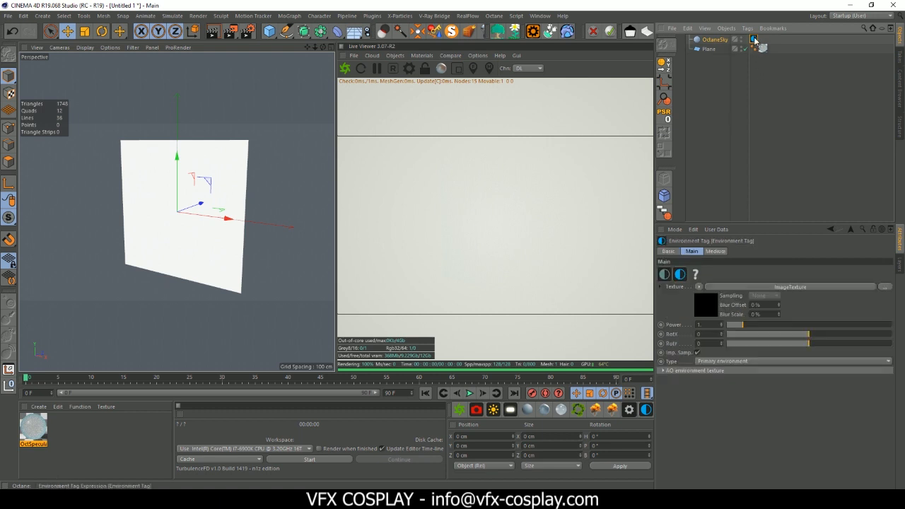
click(883, 288)
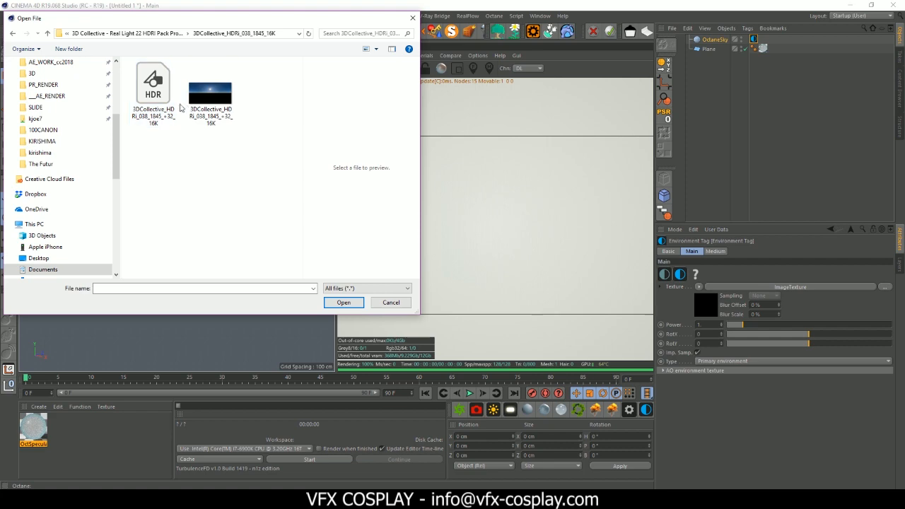
double_click(208, 91)
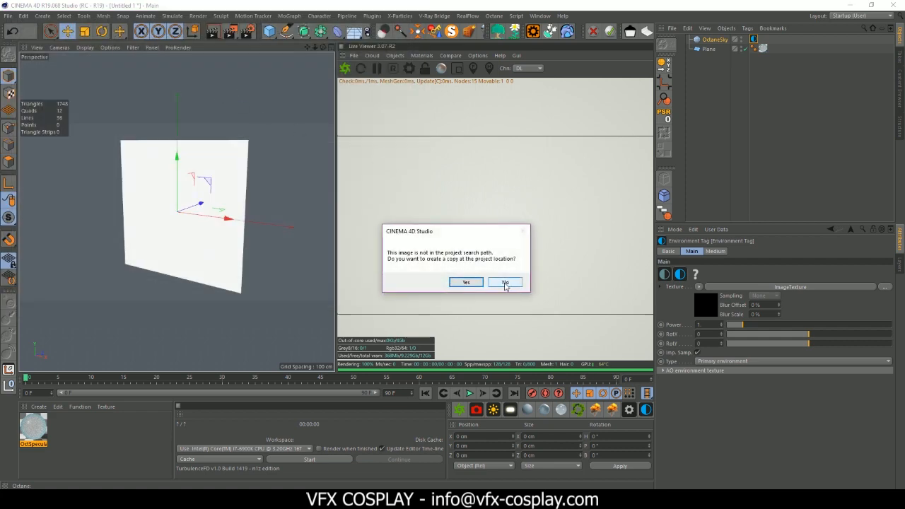
click(505, 282)
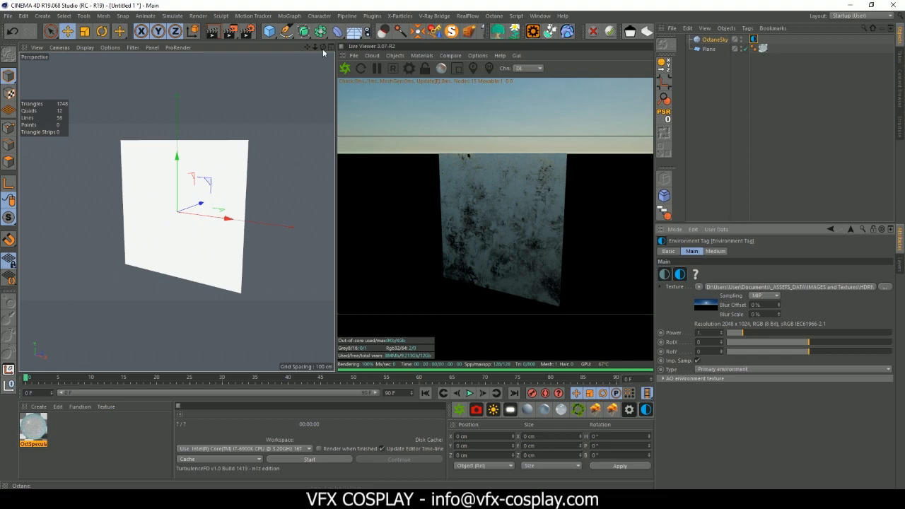
- Examine the rendered glass plane against the sun, sky and horizon, up close and from several angles
drag(322, 47, 283, 81)
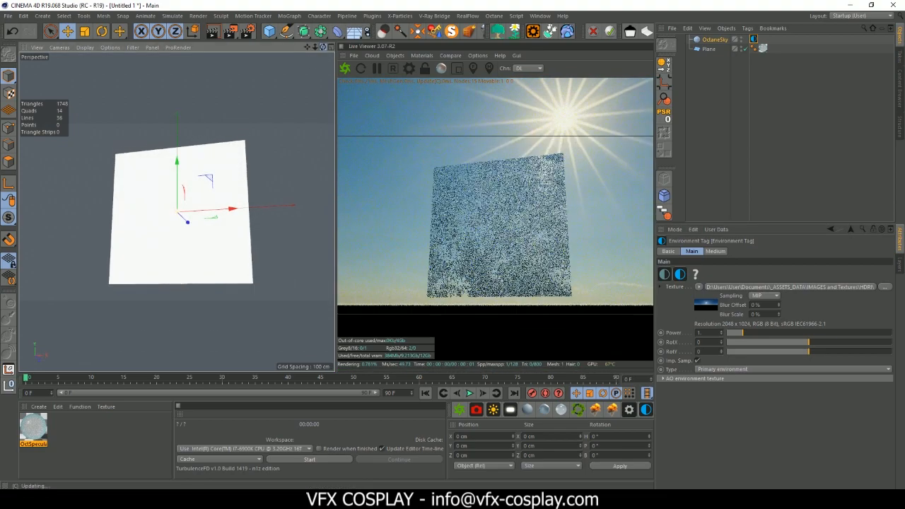
scroll(150, 196, up, 3)
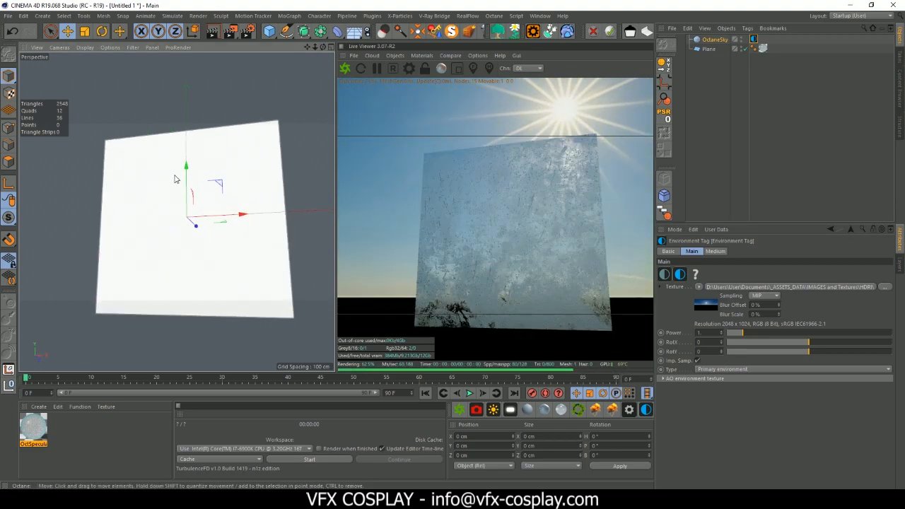
scroll(150, 196, up, 2)
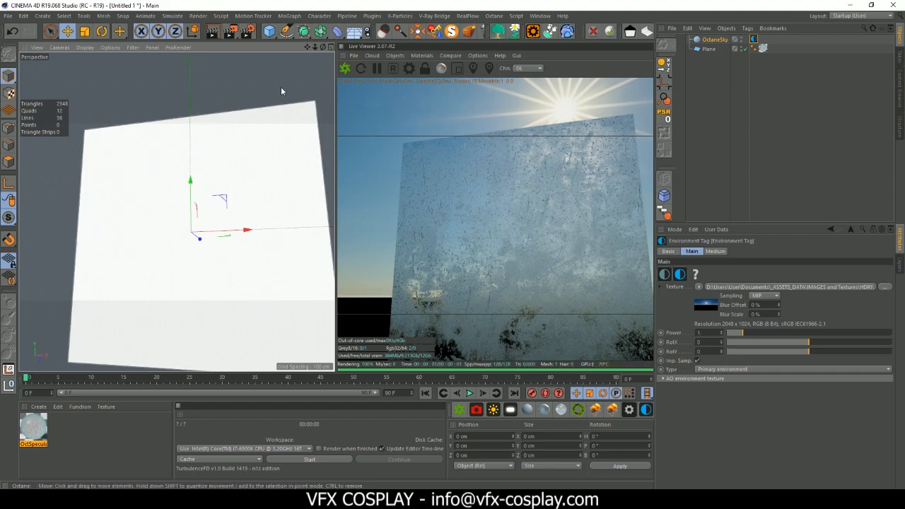
drag(325, 47, 308, 51)
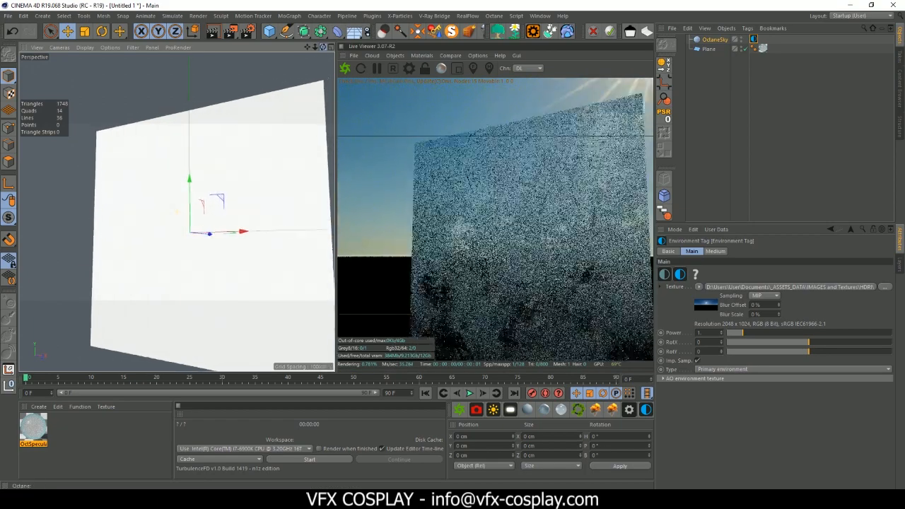
scroll(209, 203, up, 3)
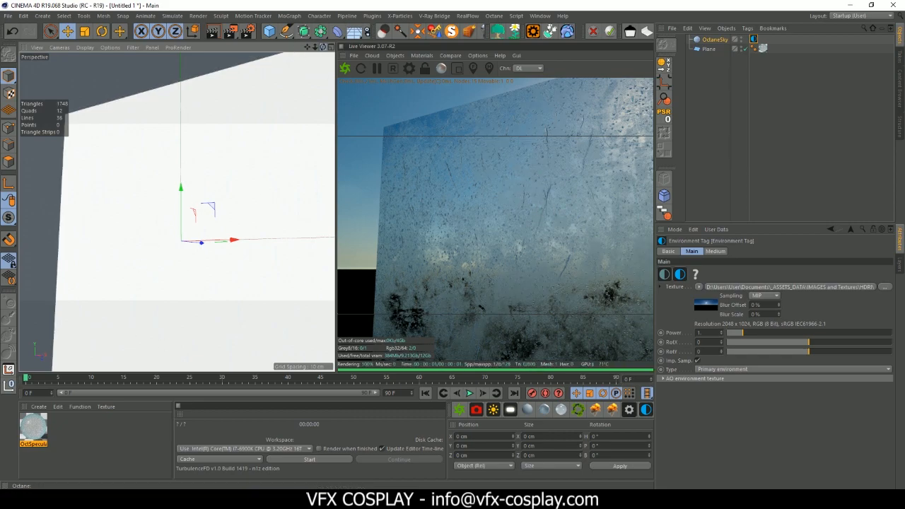
drag(322, 47, 326, 47)
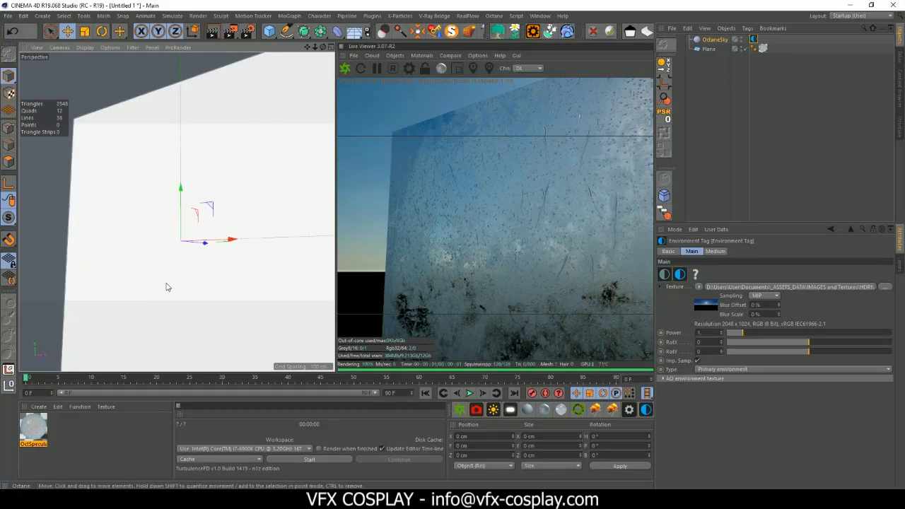
drag(322, 47, 329, 47)
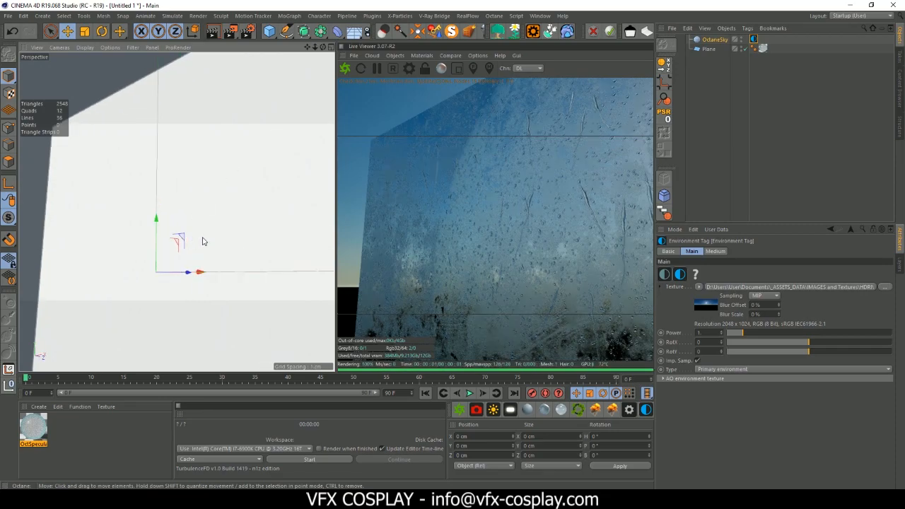
drag(322, 48, 326, 48)
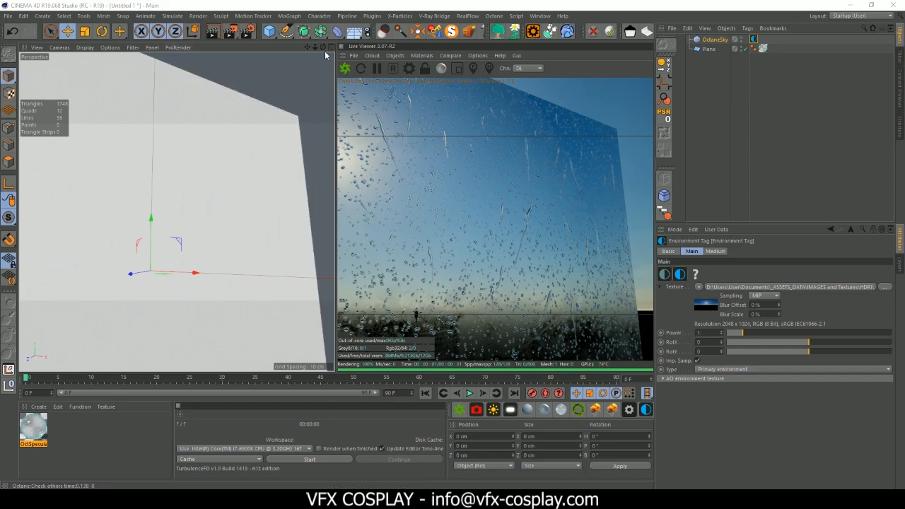
drag(323, 47, 230, 69)
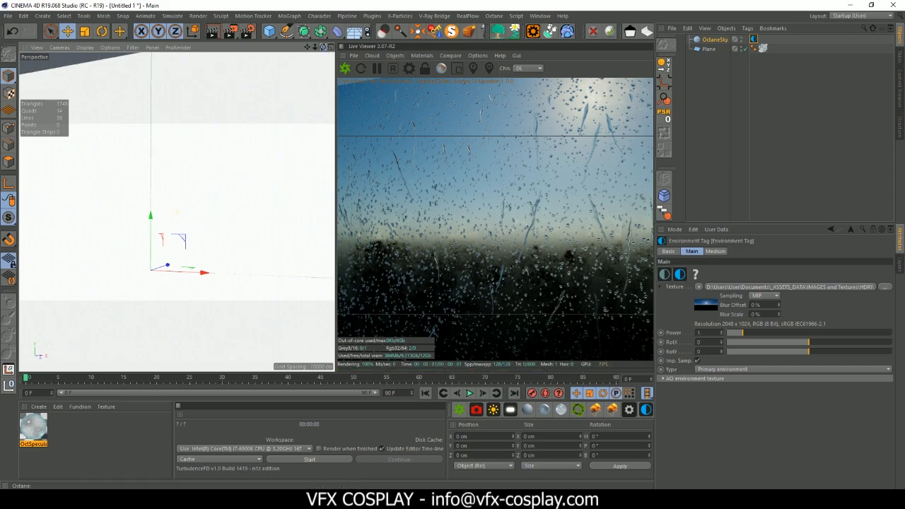
drag(323, 48, 316, 67)
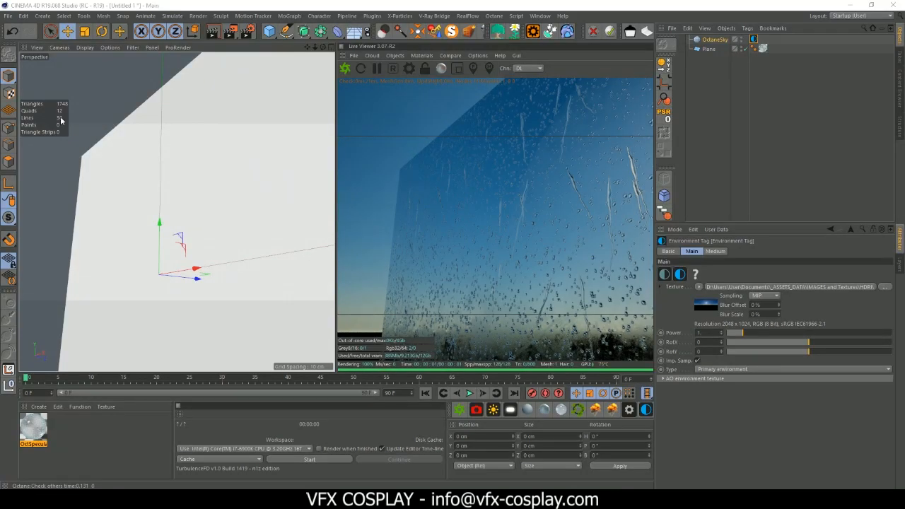
- Inspect the bump drops and streaks near the plane's upper corners at close range and from opposite sides
drag(322, 46, 219, 113)
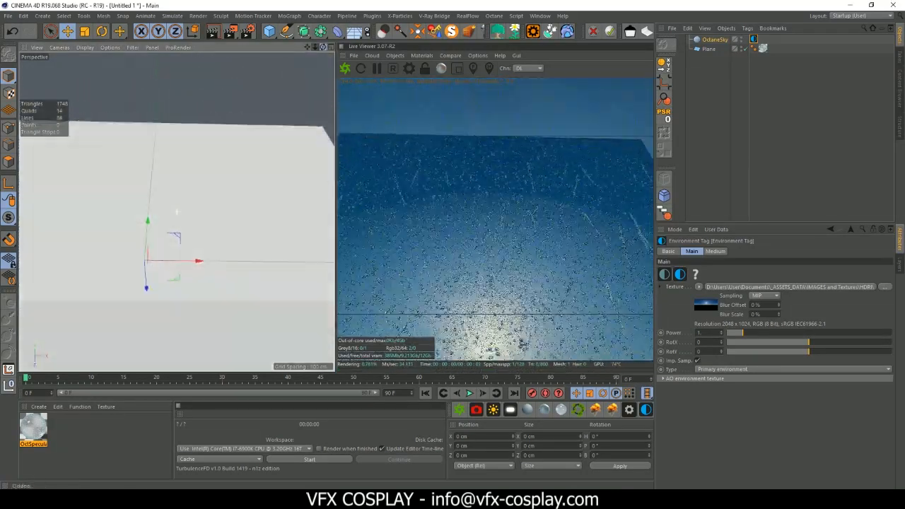
drag(177, 212, 332, 202)
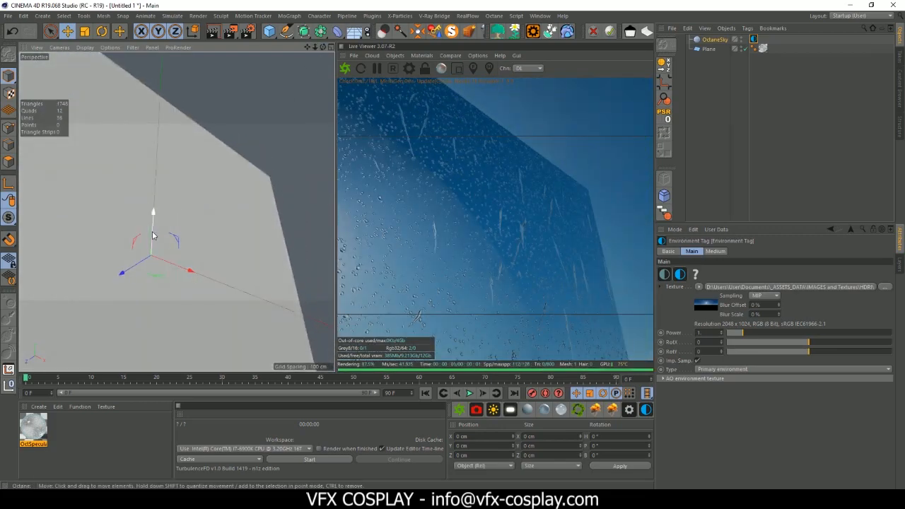
scroll(153, 232, up, 4)
scroll(148, 177, up, 2)
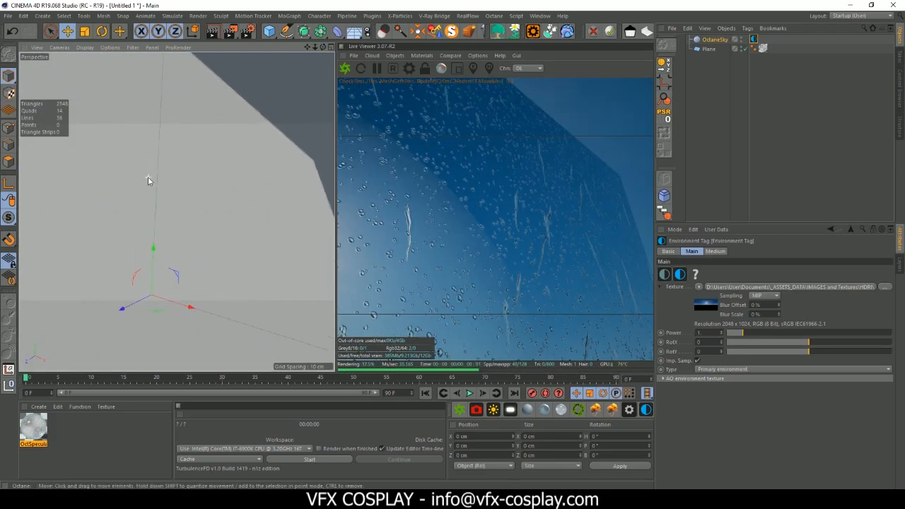
scroll(148, 177, up, 1)
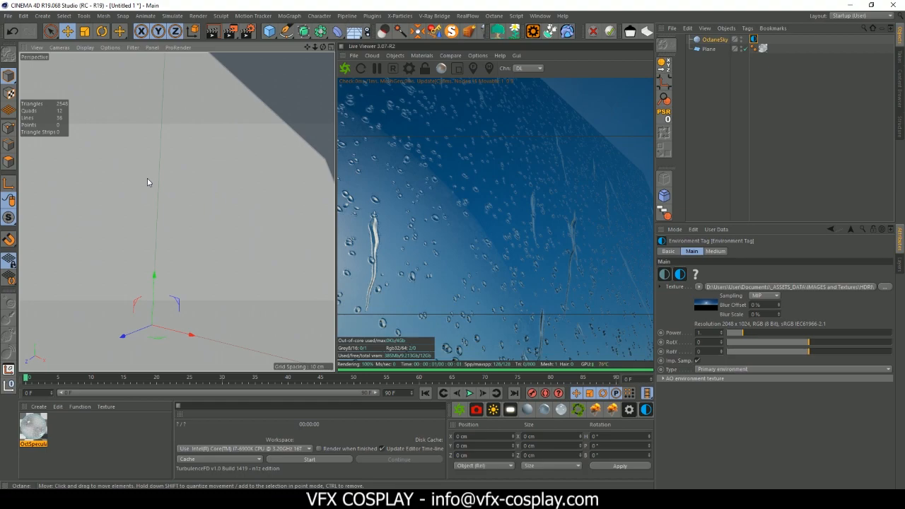
scroll(147, 180, down, 4)
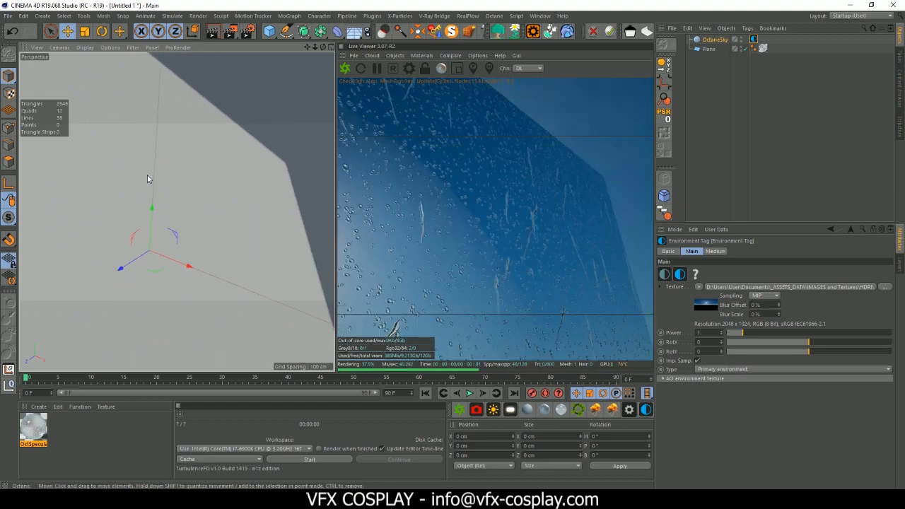
scroll(147, 176, down, 1)
drag(323, 46, 468, 27)
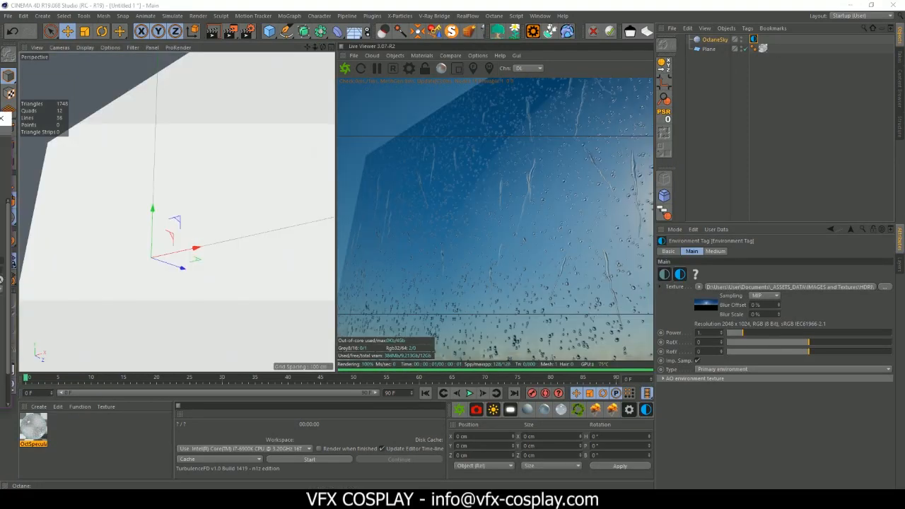
drag(0, 125, 188, 89)
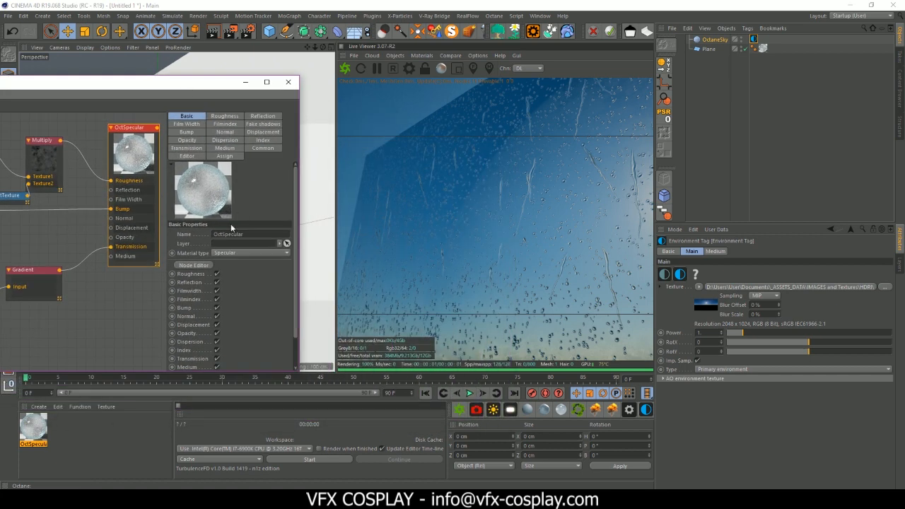
scroll(125, 315, down, 2)
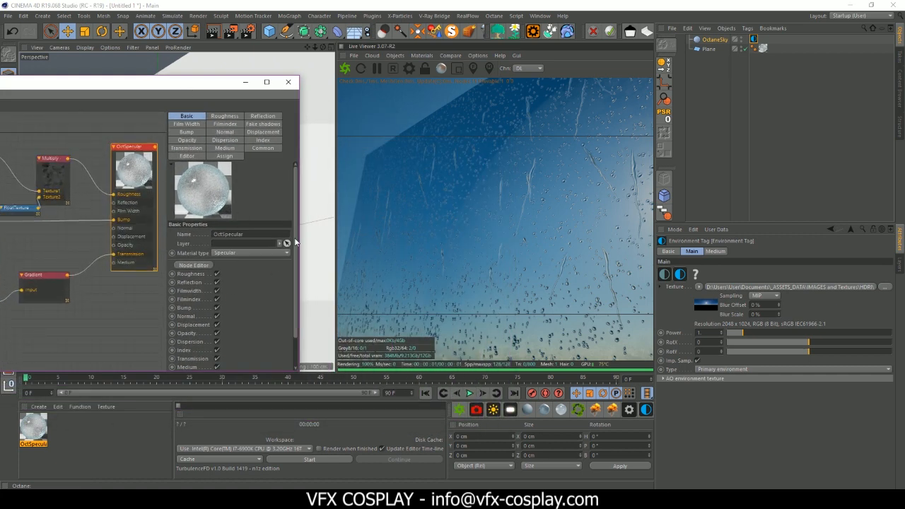
scroll(297, 313, down, 2)
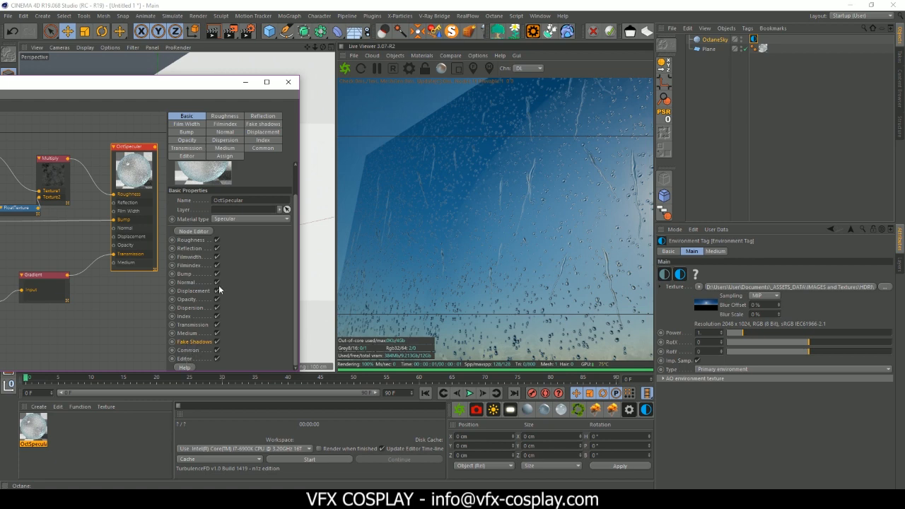
drag(190, 84, 0, 58)
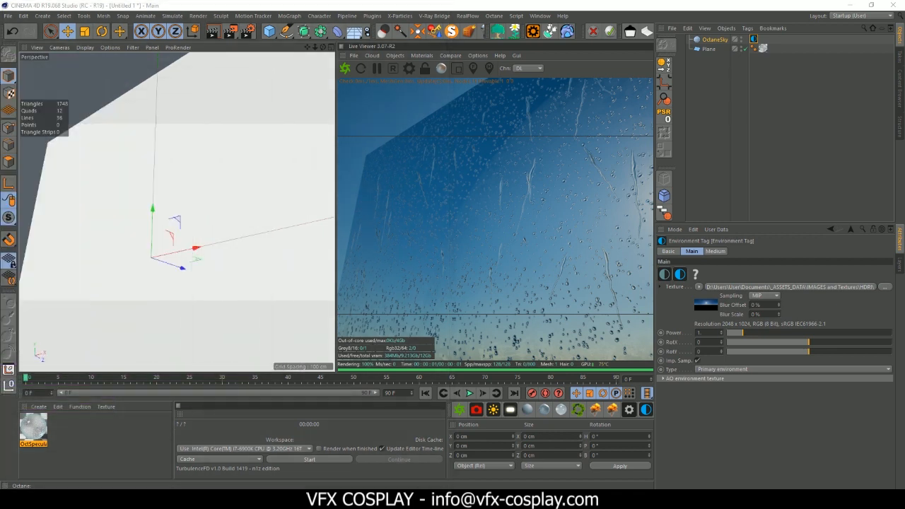
- Enable Fake shadows for the OctSpecular material in the Material Editor and move the editor off the Live Viewer
double_click(36, 432)
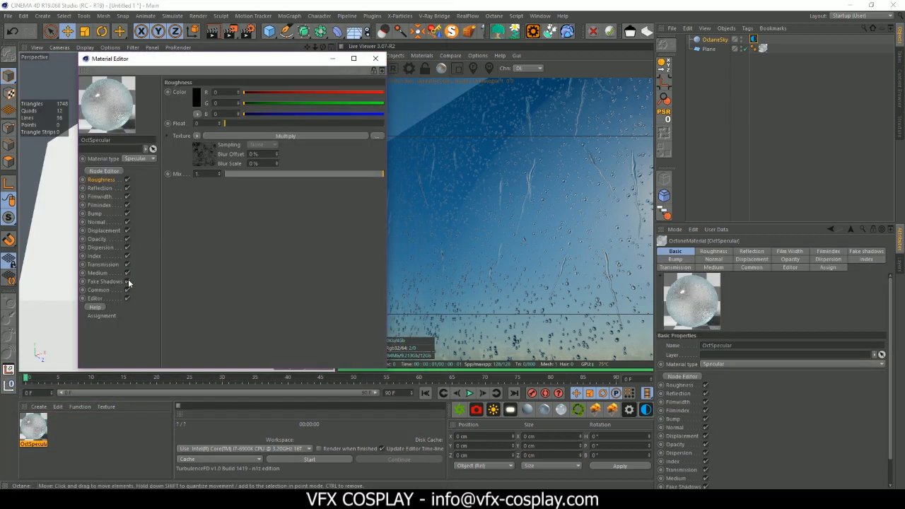
click(102, 281)
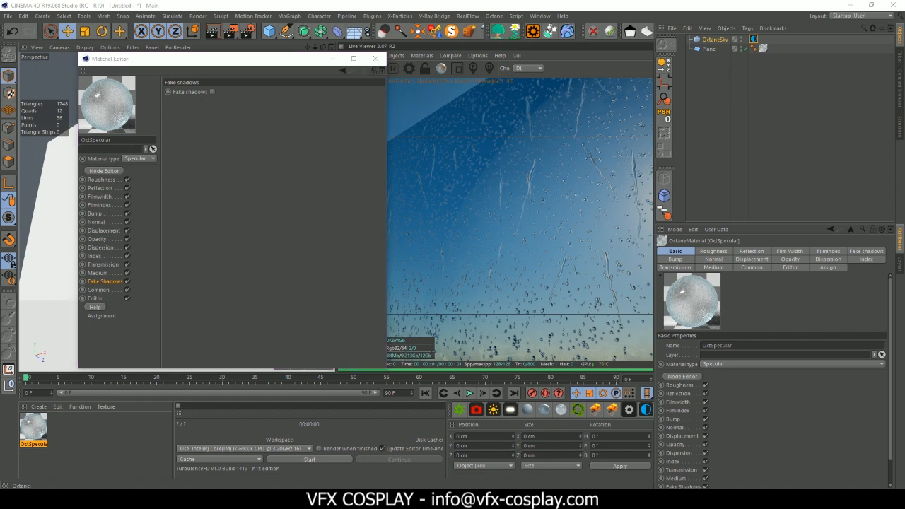
click(213, 92)
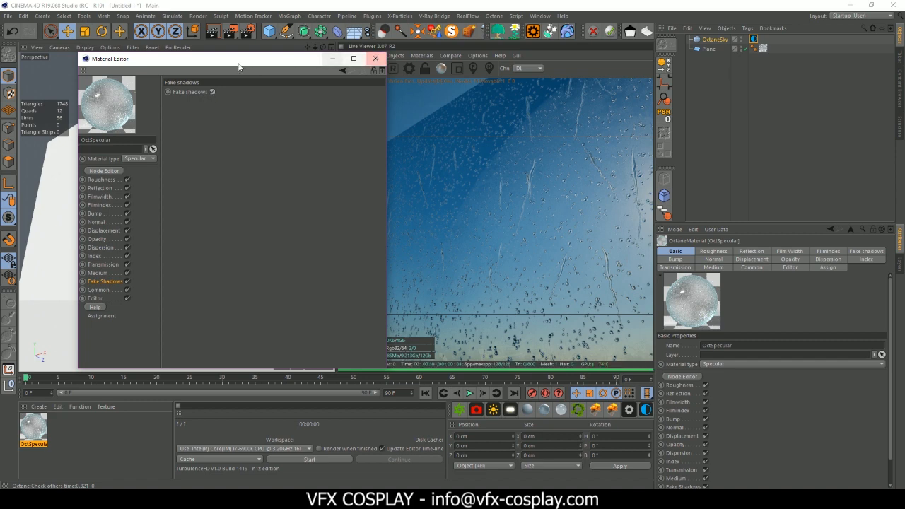
drag(251, 60, 207, 35)
- Switch the Live Viewer to the path tracing (PT) kernel and set Max. samples to 1600 in the Octane Settings
click(539, 68)
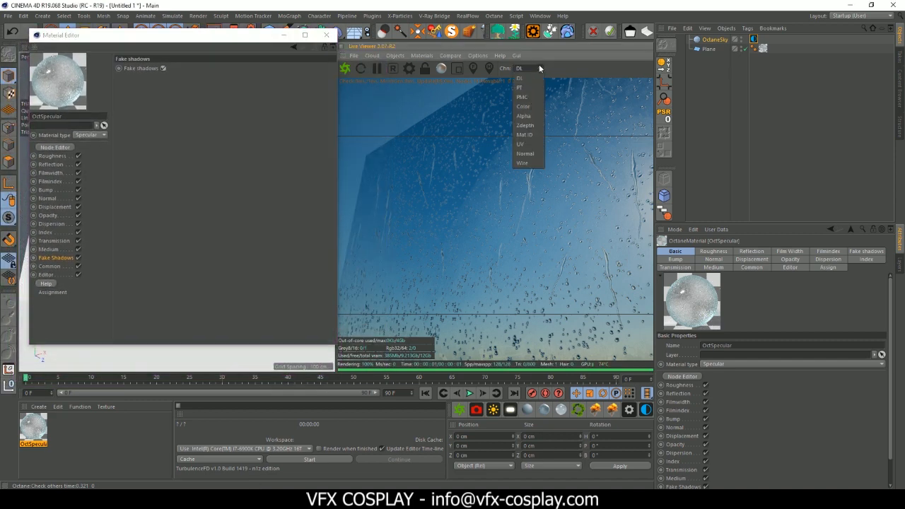
click(530, 88)
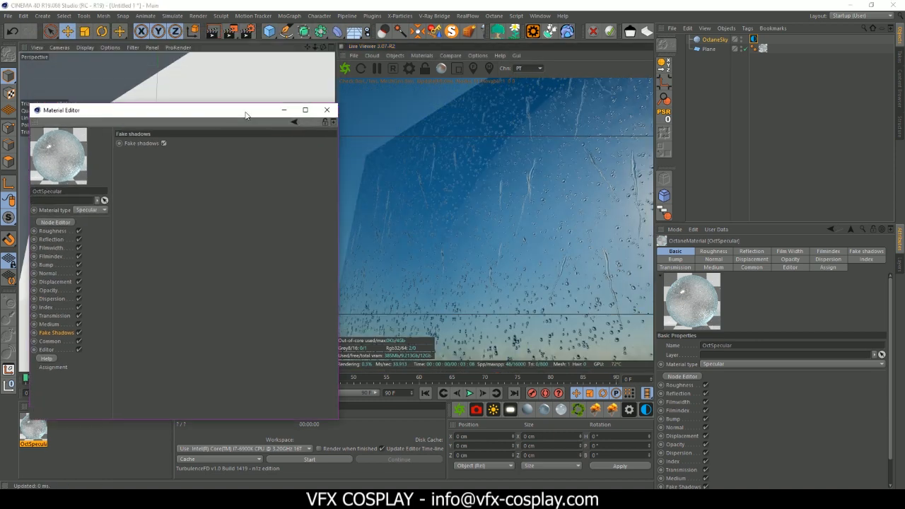
click(408, 68)
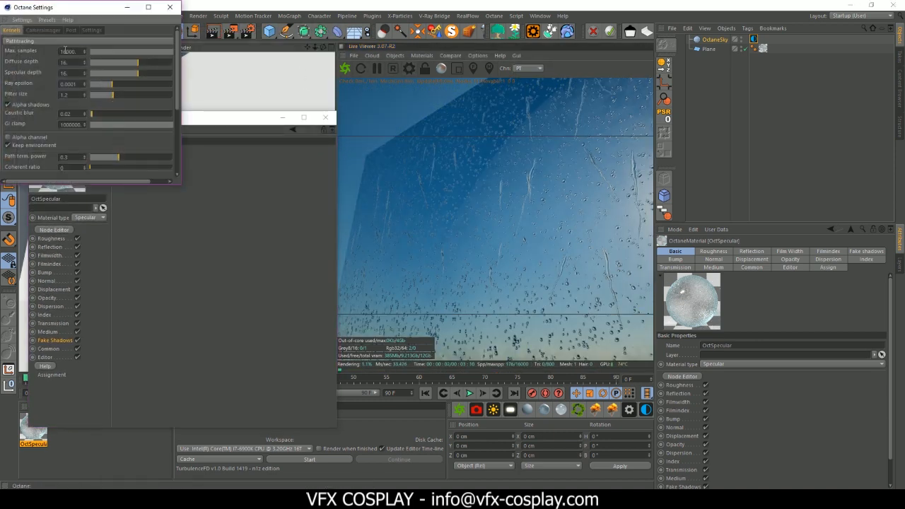
key(BackSpace)
key(BackSpace)
click(240, 196)
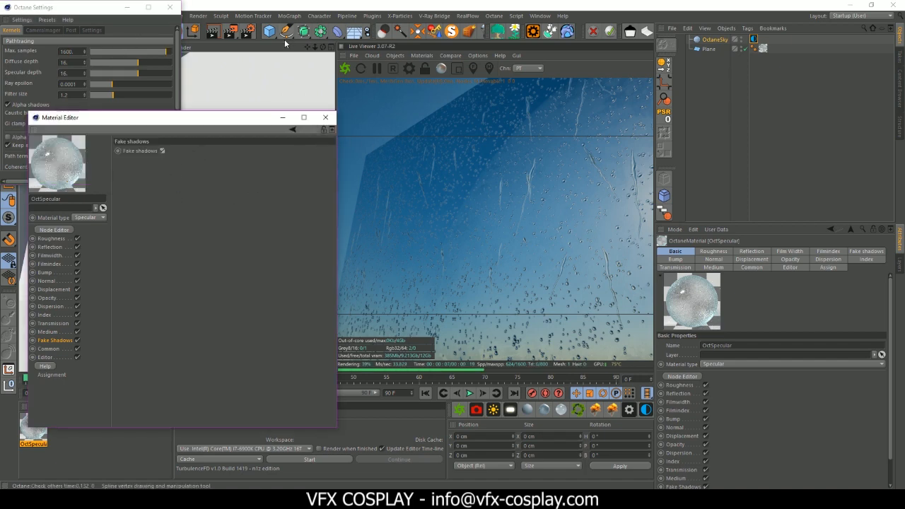
click(120, 7)
click(170, 7)
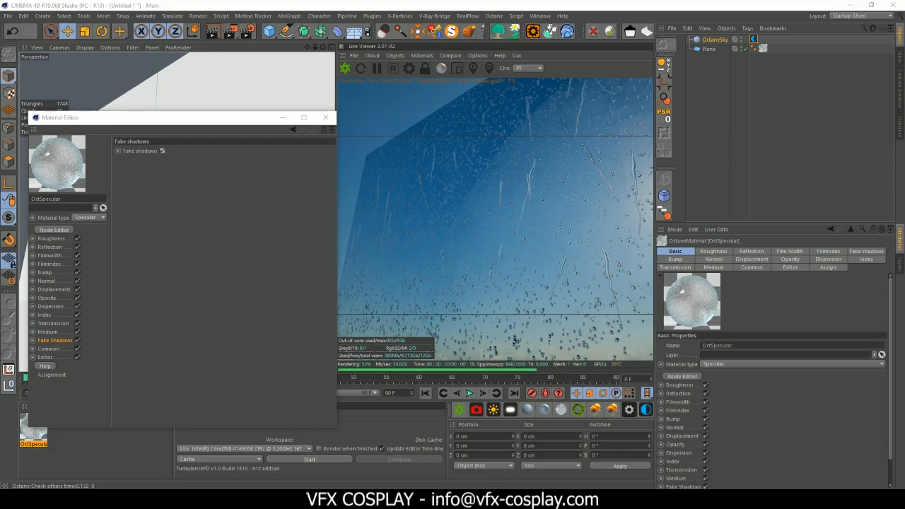
drag(323, 46, 267, 146)
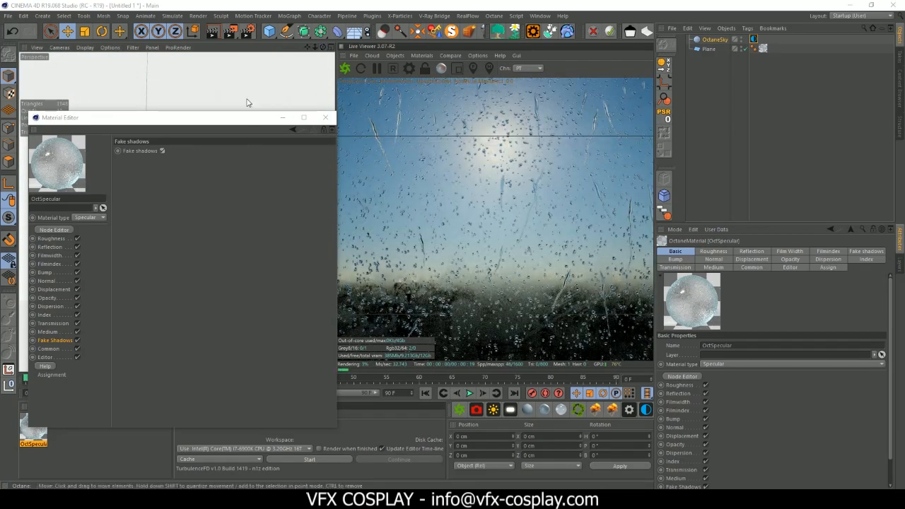